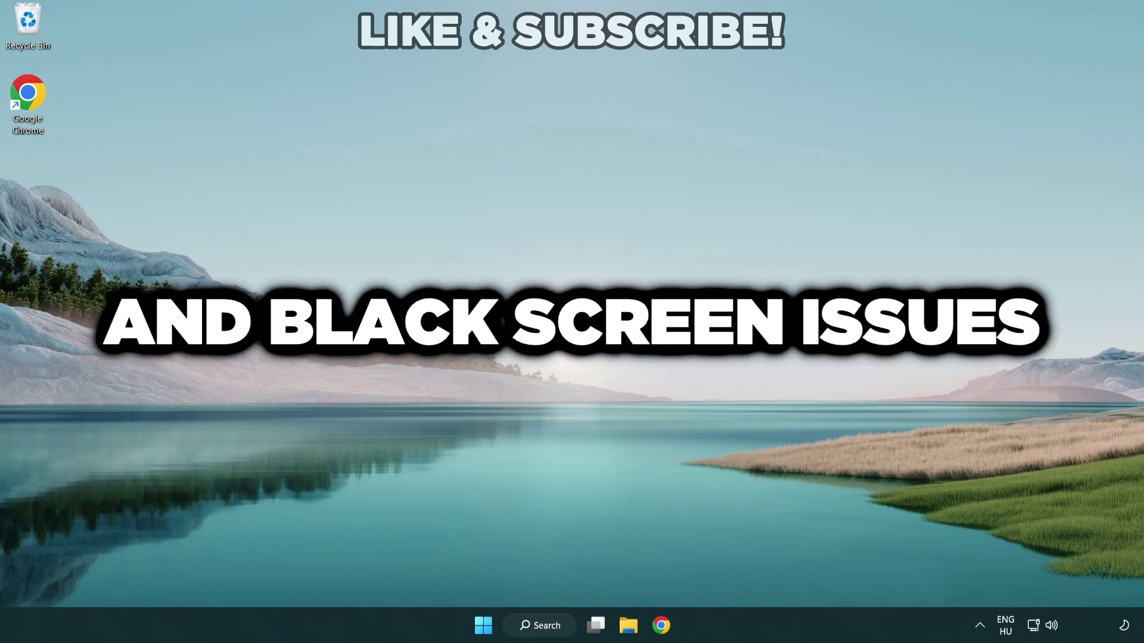
# Search Windows for 'device manager'.
pyautogui.click(546, 630)
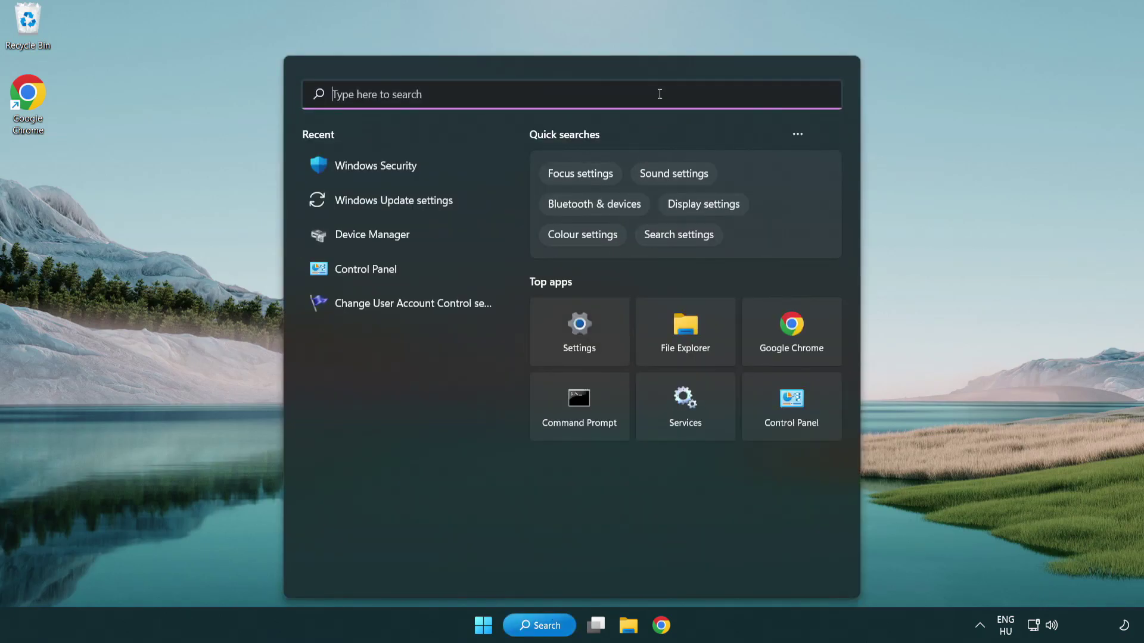
pyautogui.write('devic')
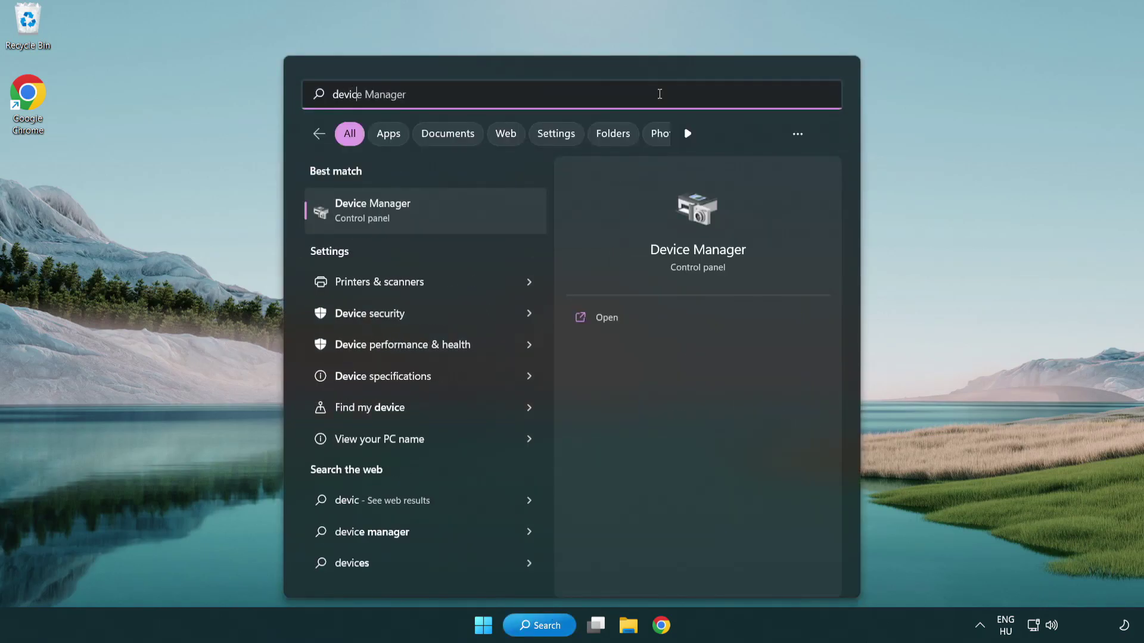
pyautogui.write('e manager')
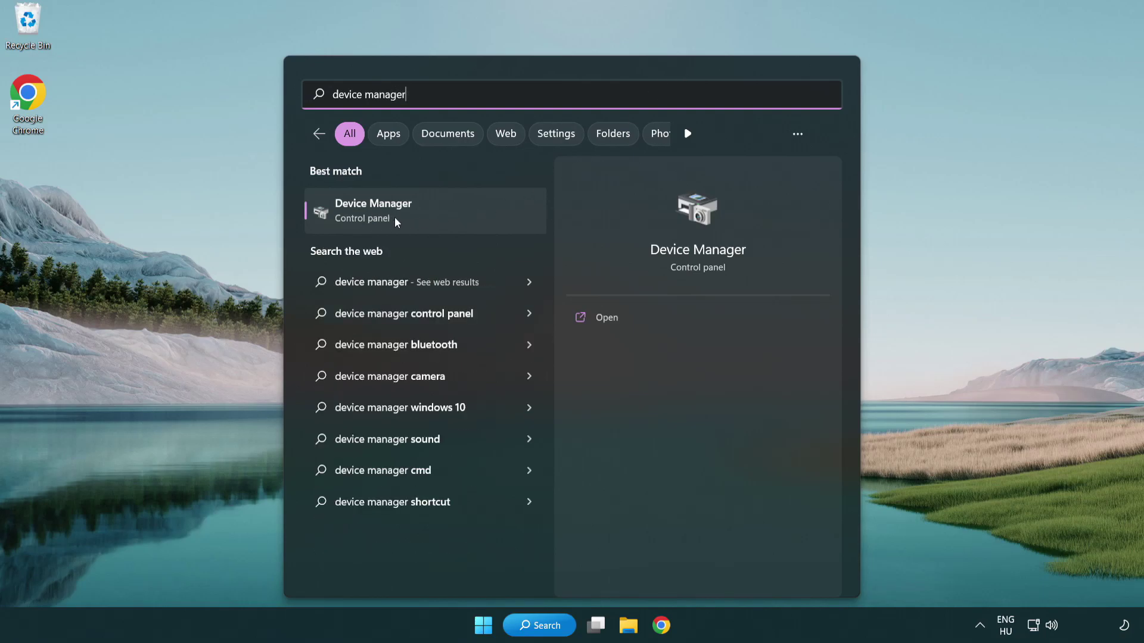
# Open Device Manager, expand Display adapters and bring up the VMware SVGA 3D adapter's context menu.
pyautogui.click(459, 219)
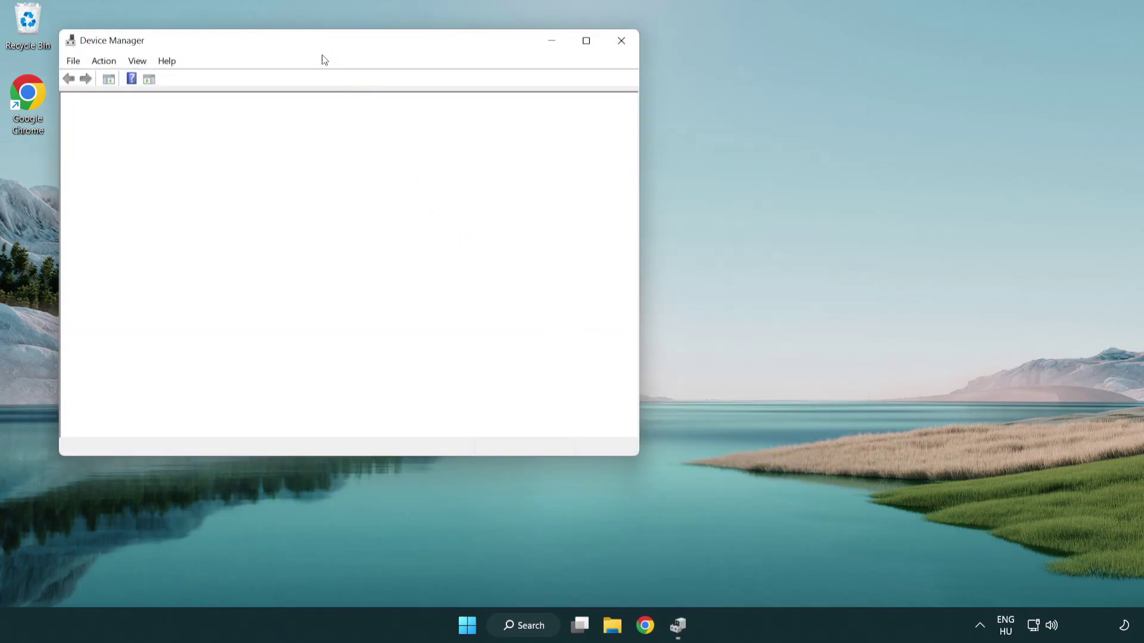
pyautogui.moveTo(313, 46); pyautogui.dragTo(503, 115)
pyautogui.click(313, 239)
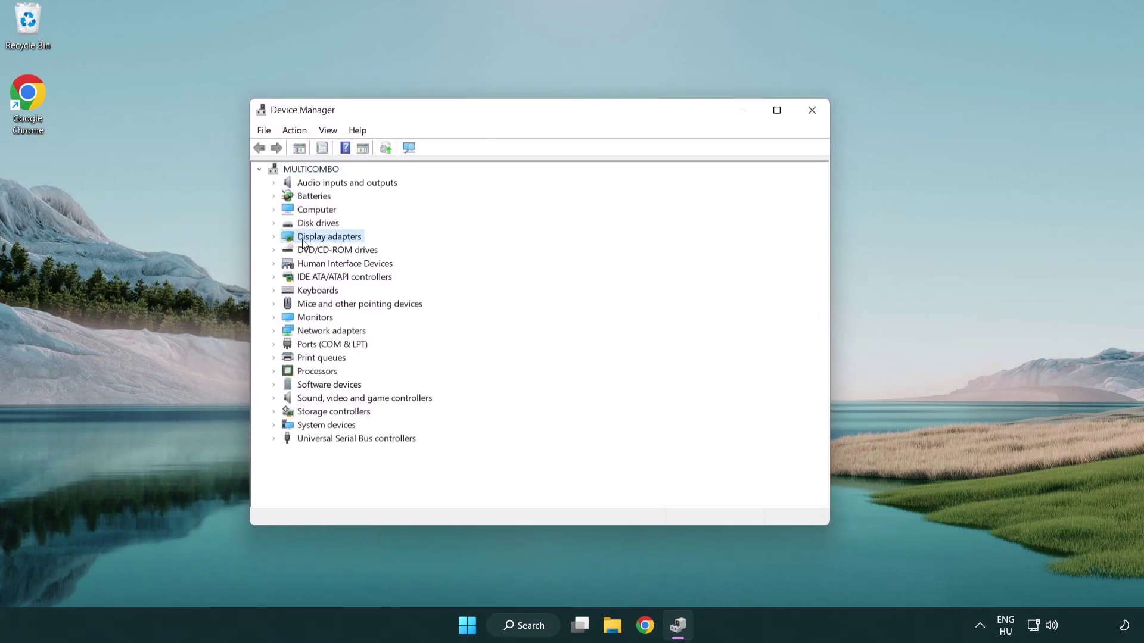
pyautogui.click(274, 237)
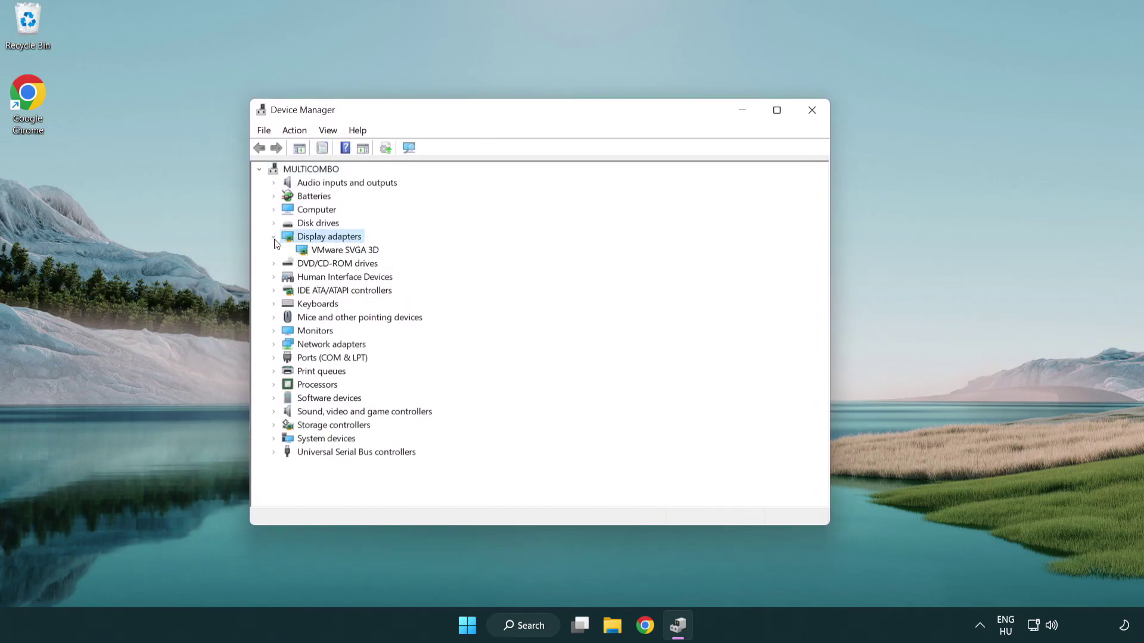
pyautogui.click(338, 251)
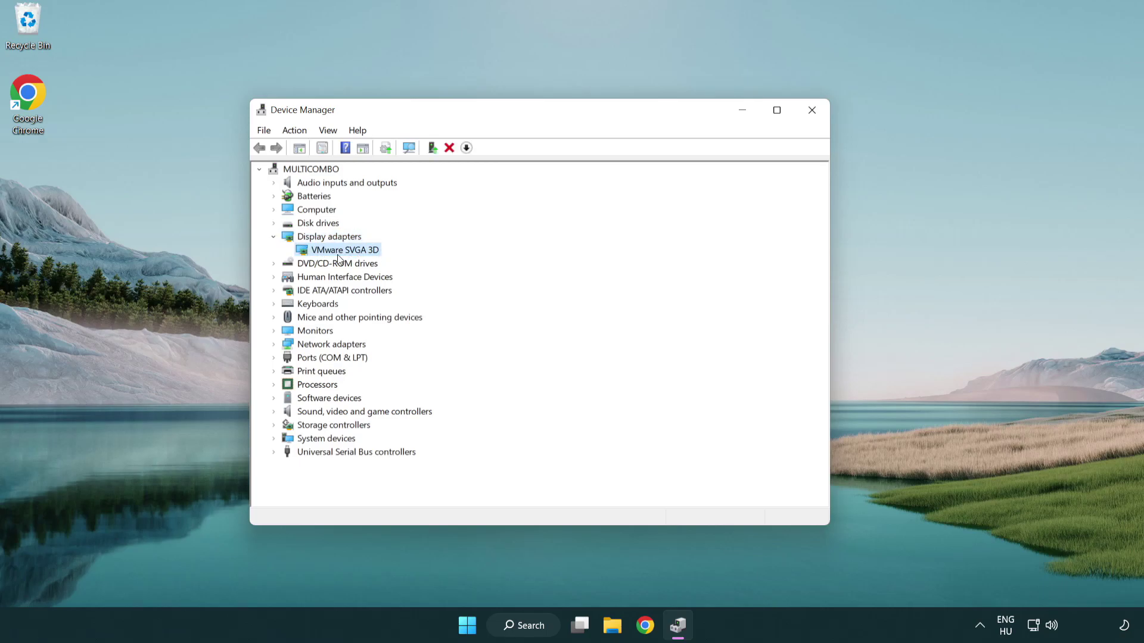
pyautogui.rightClick(341, 255)
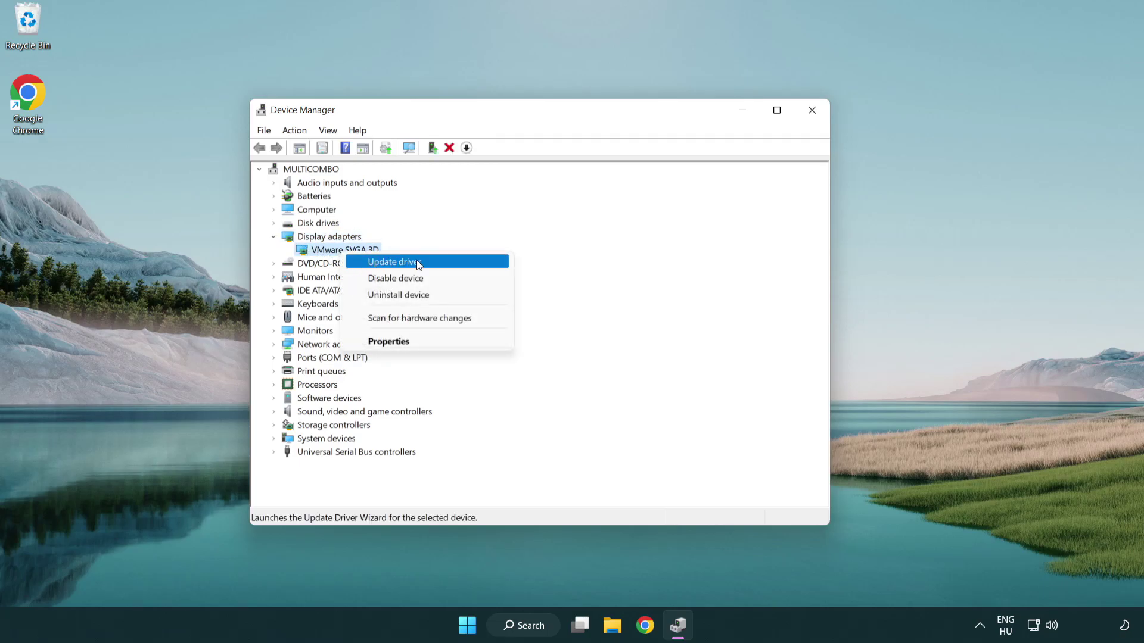
# Search automatically for a VMware SVGA 3D driver update, confirming the best driver is already installed.
pyautogui.click(451, 263)
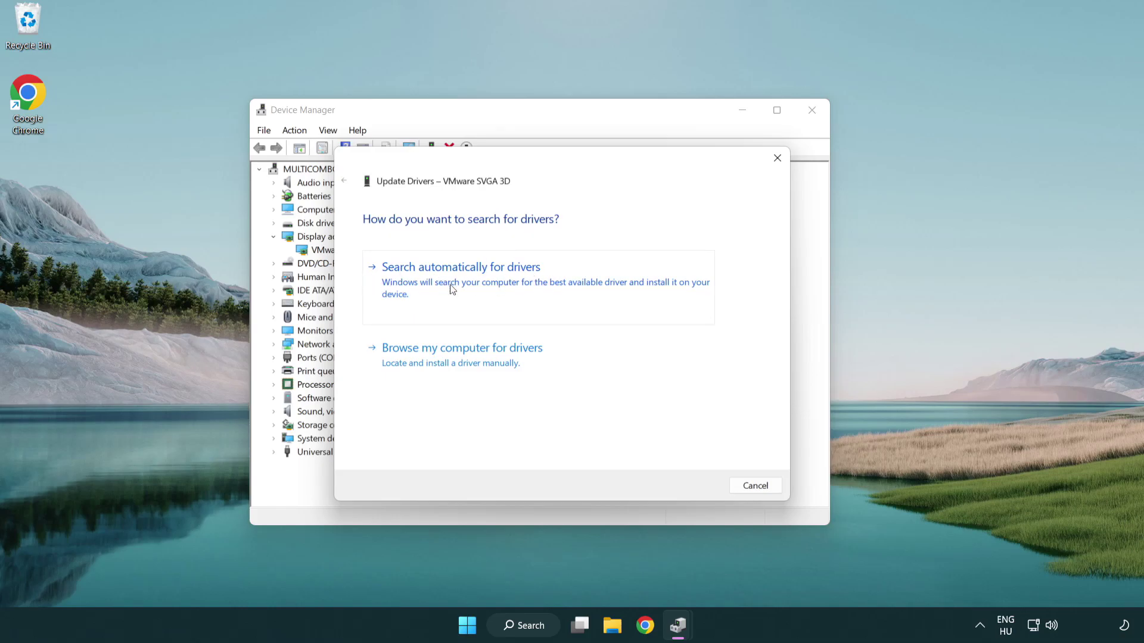
pyautogui.click(504, 281)
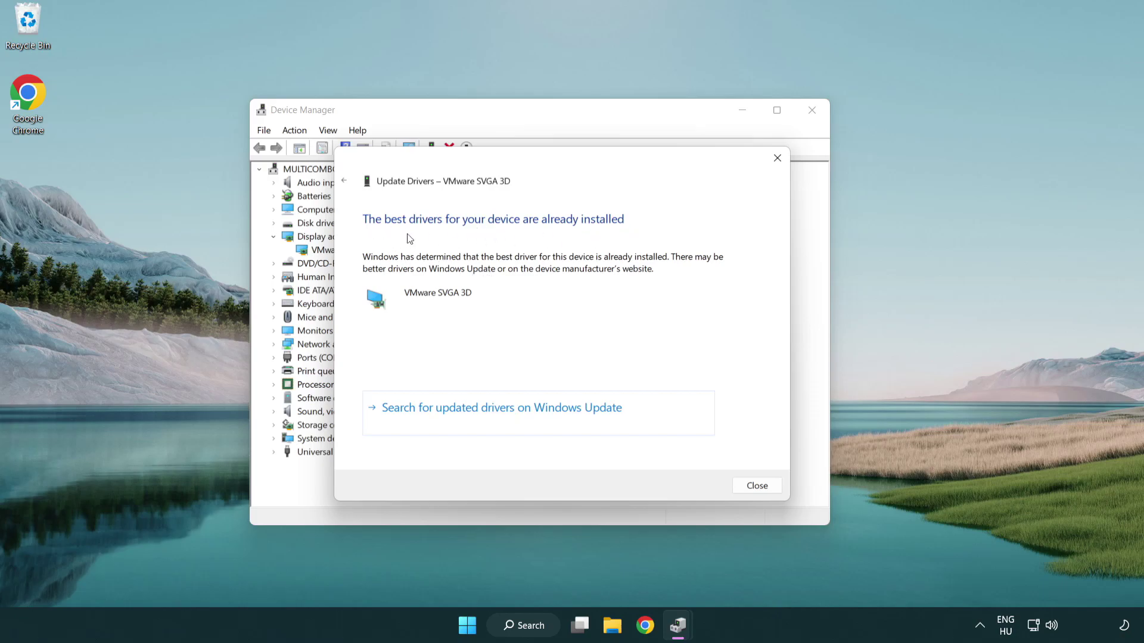
pyautogui.click(757, 487)
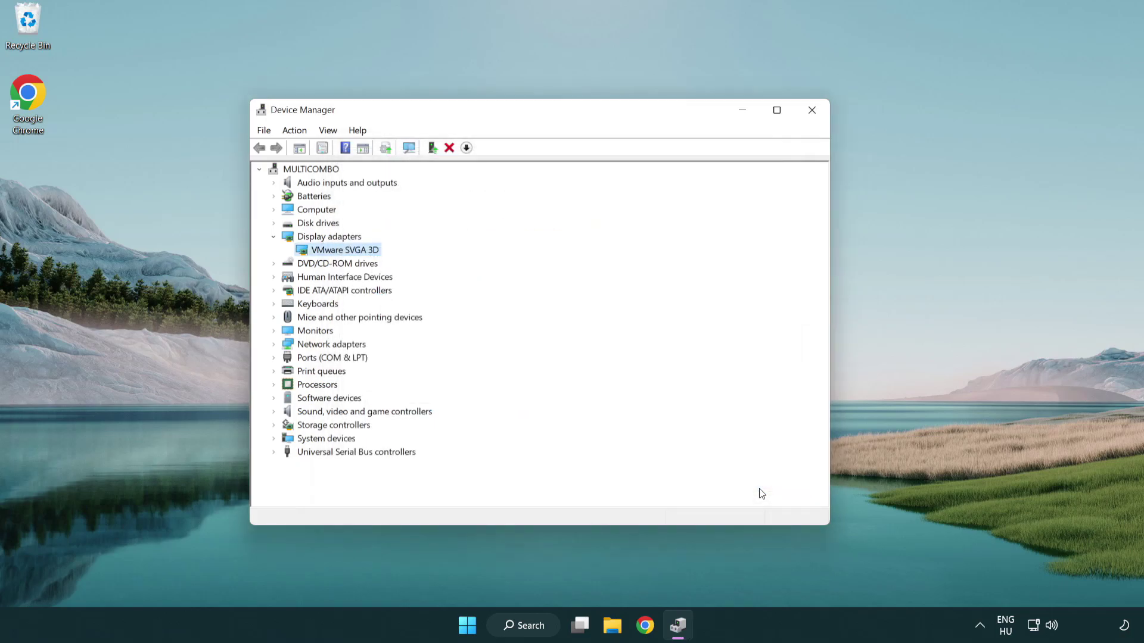
# Close Device Manager and search Windows for 'update'.
pyautogui.click(811, 110)
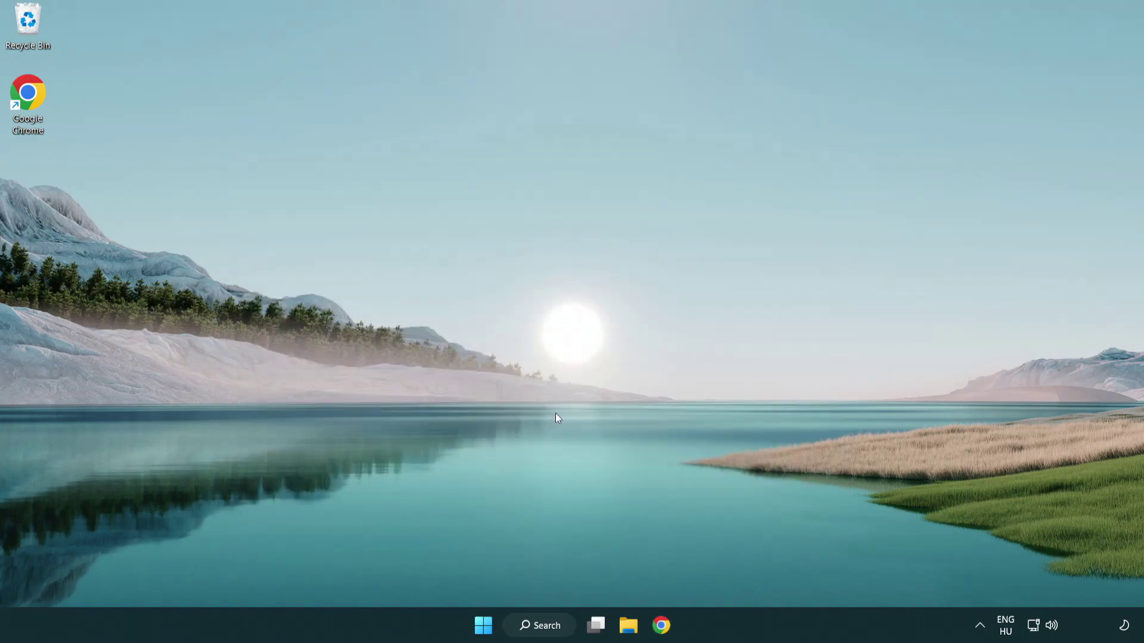
pyautogui.click(552, 627)
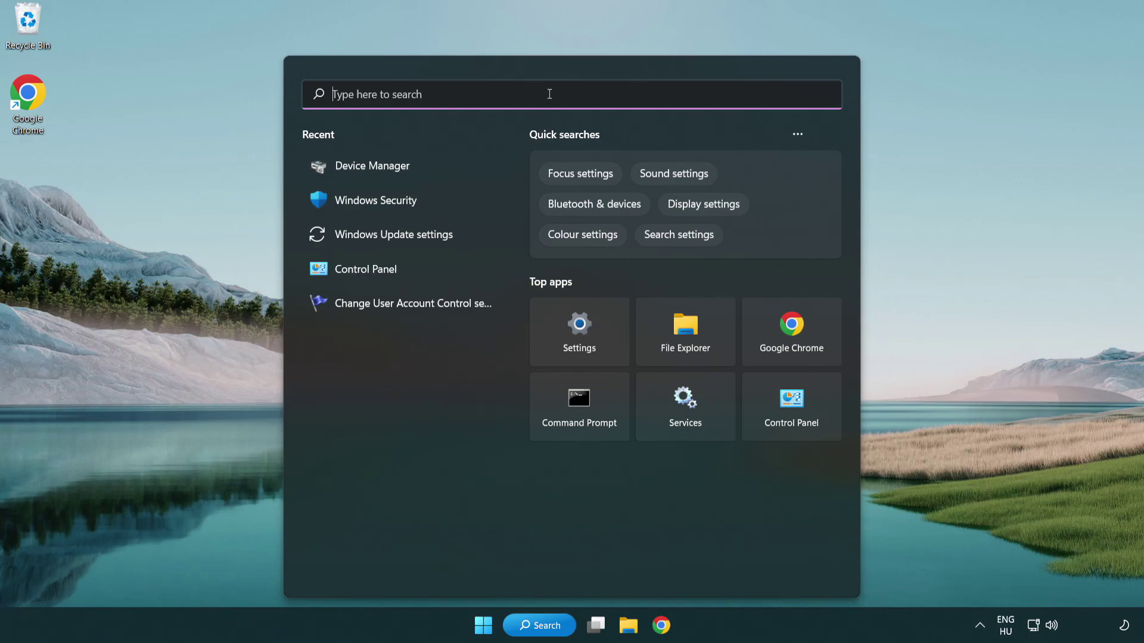
pyautogui.write('update')
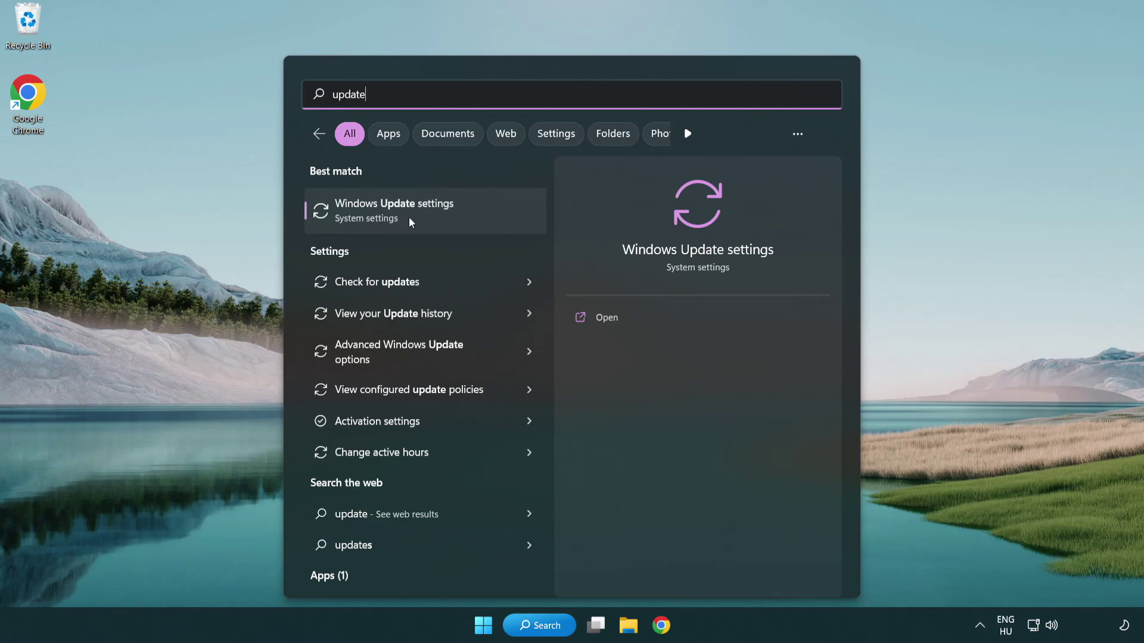
# Check Windows Update for new updates, confirm the PC is up to date, and close Settings.
pyautogui.click(446, 217)
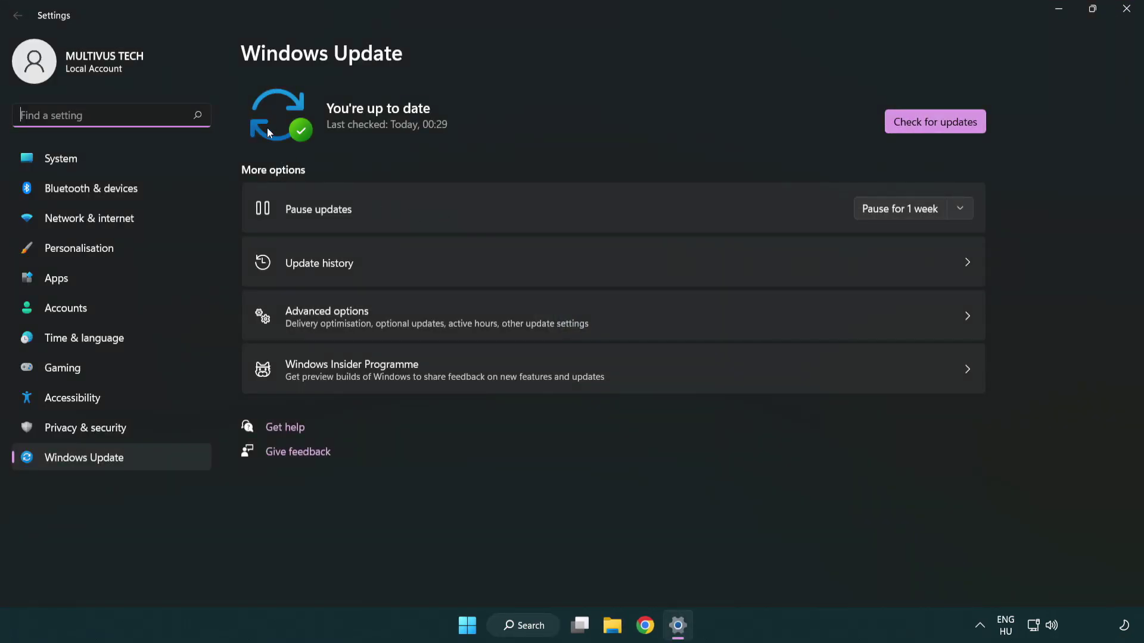
pyautogui.click(958, 127)
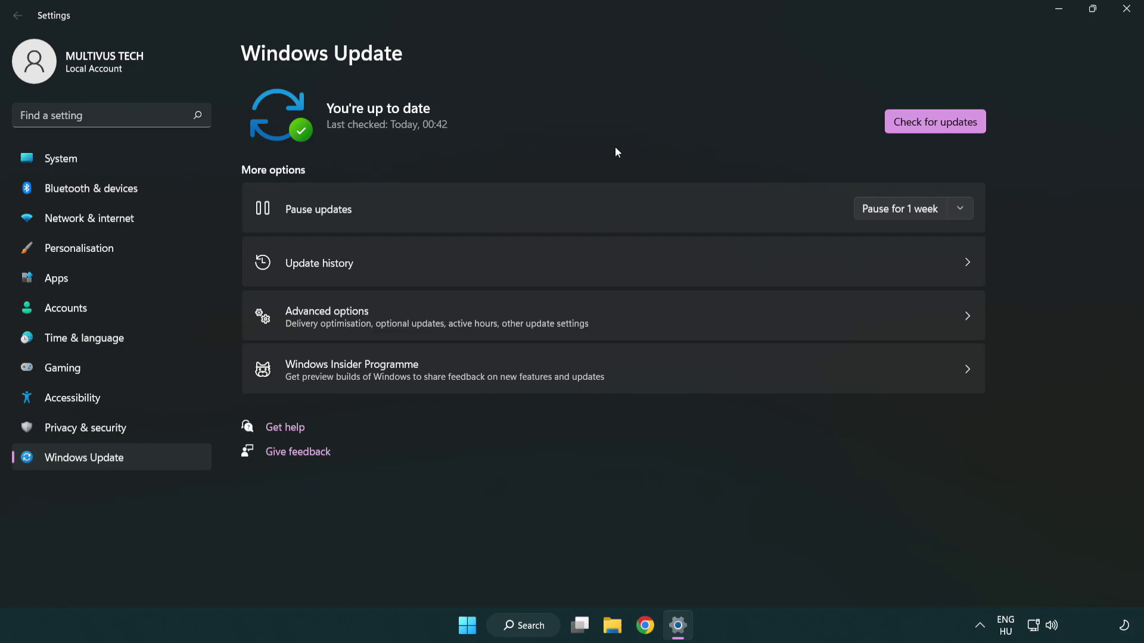
pyautogui.click(1125, 11)
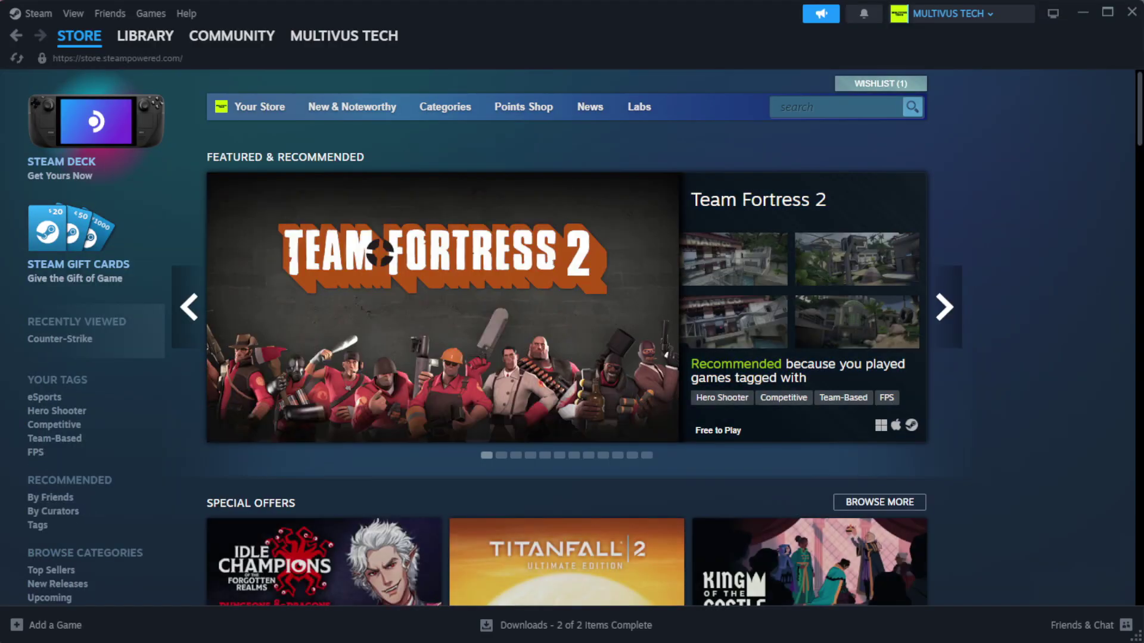
# Go to Steam's Library home and bring up the options for YOUR NOT WORKING GAME.
pyautogui.moveTo(166, 44)
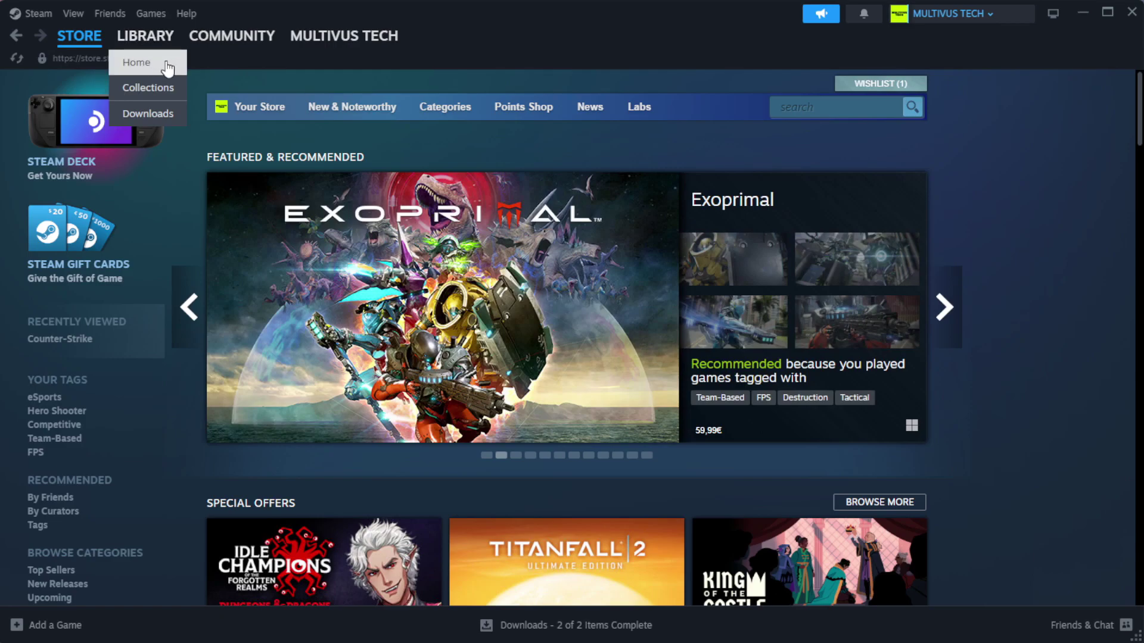
pyautogui.click(164, 64)
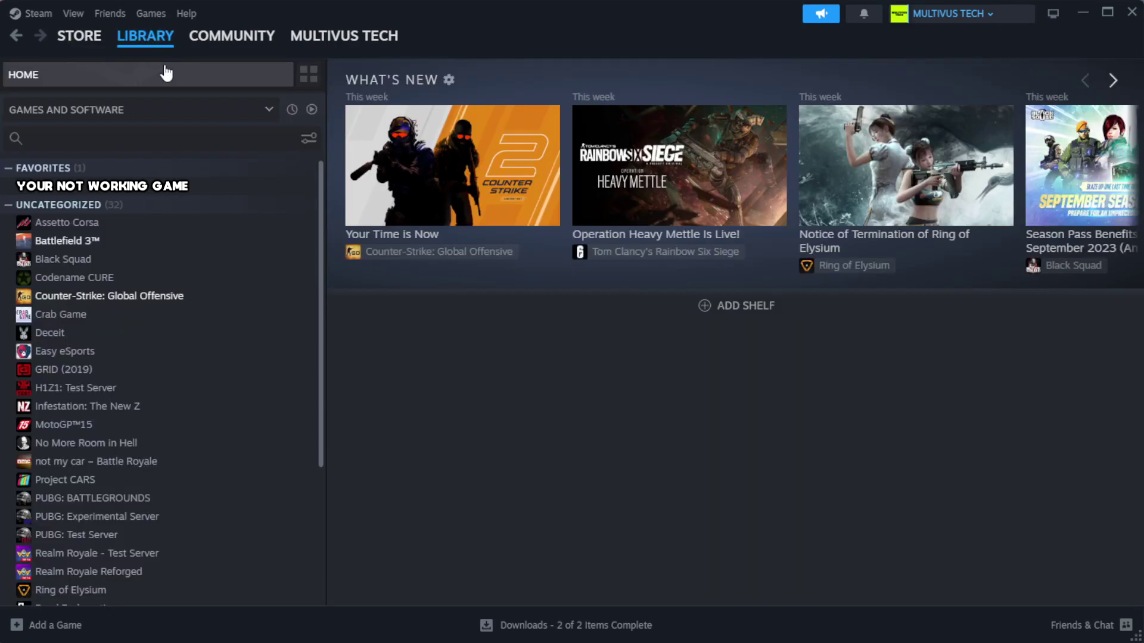
pyautogui.rightClick(282, 189)
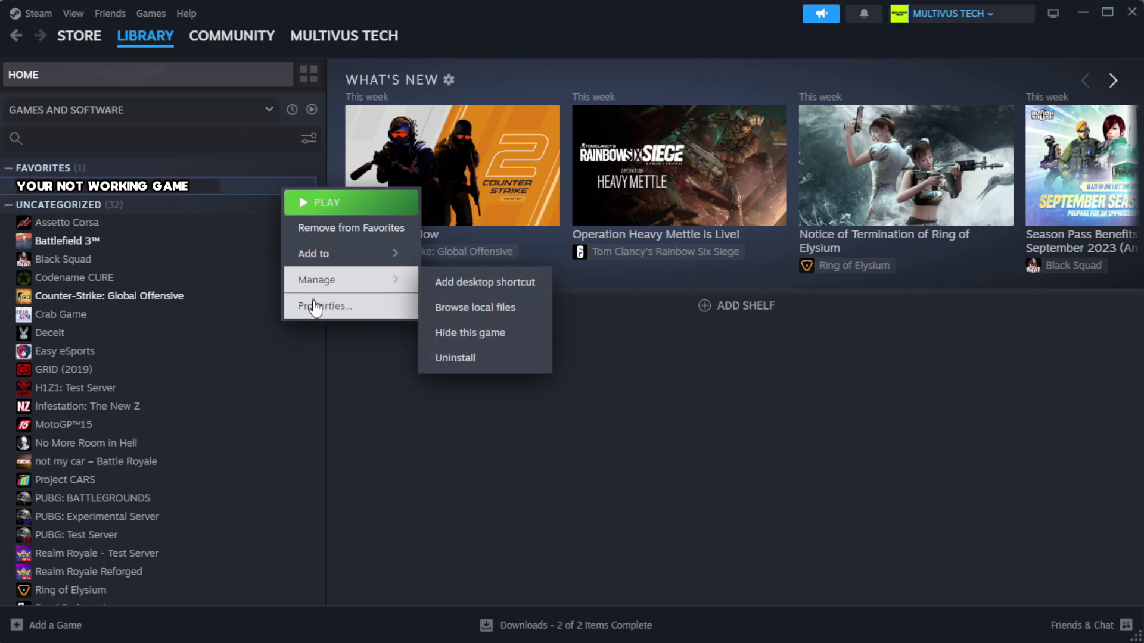
# Verify the game's file integrity under Properties > Installed Files, validating all 1039 files.
pyautogui.click(358, 310)
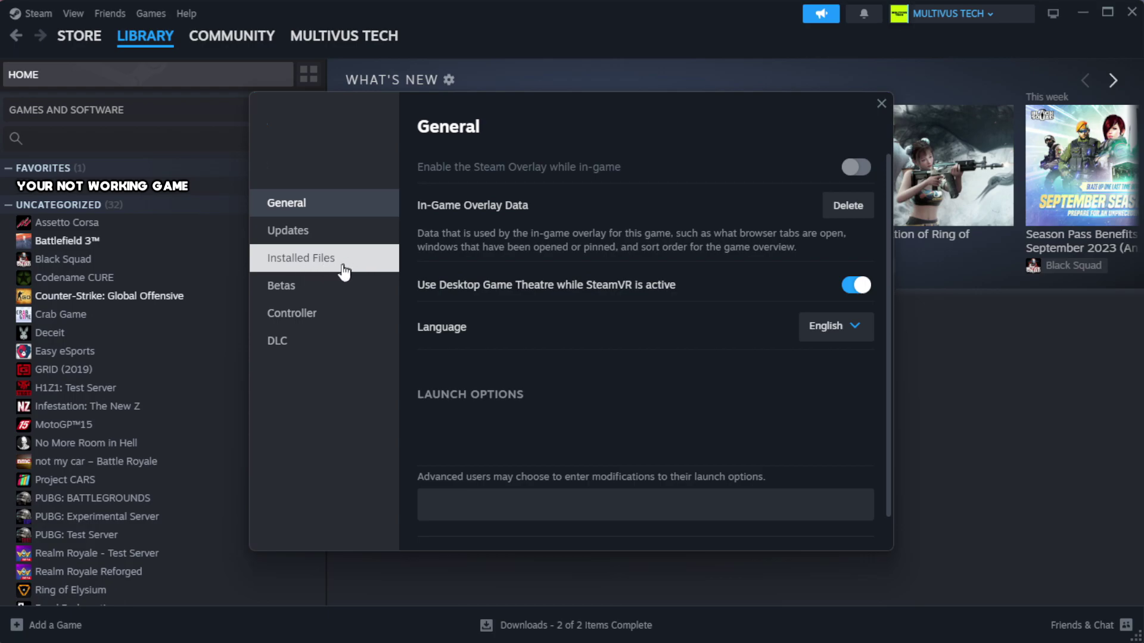
pyautogui.click(376, 271)
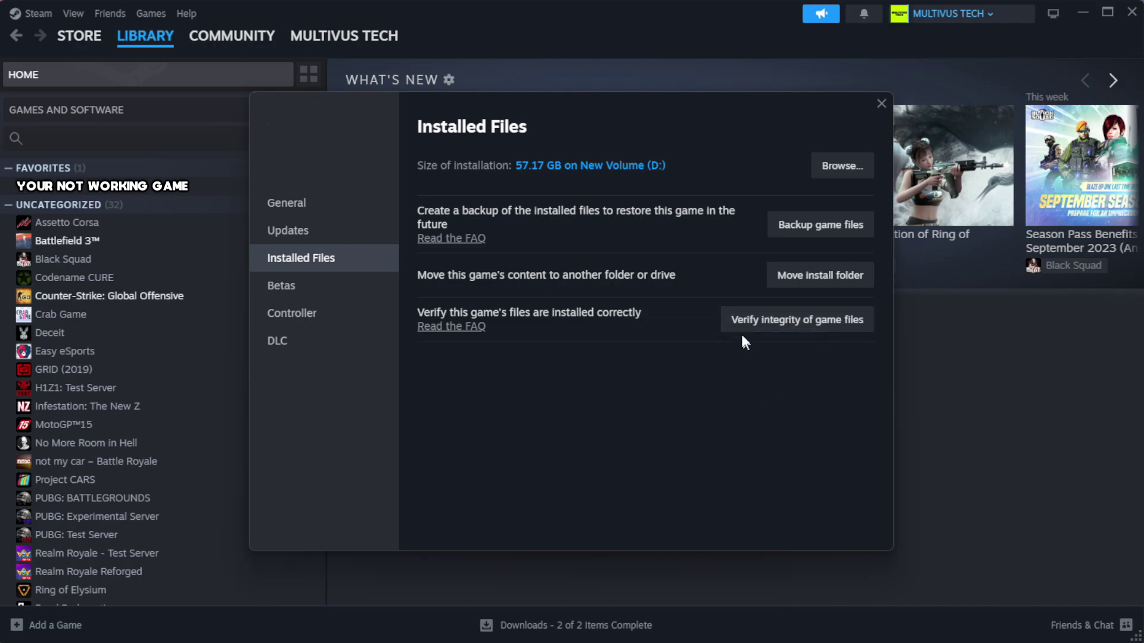
pyautogui.click(804, 332)
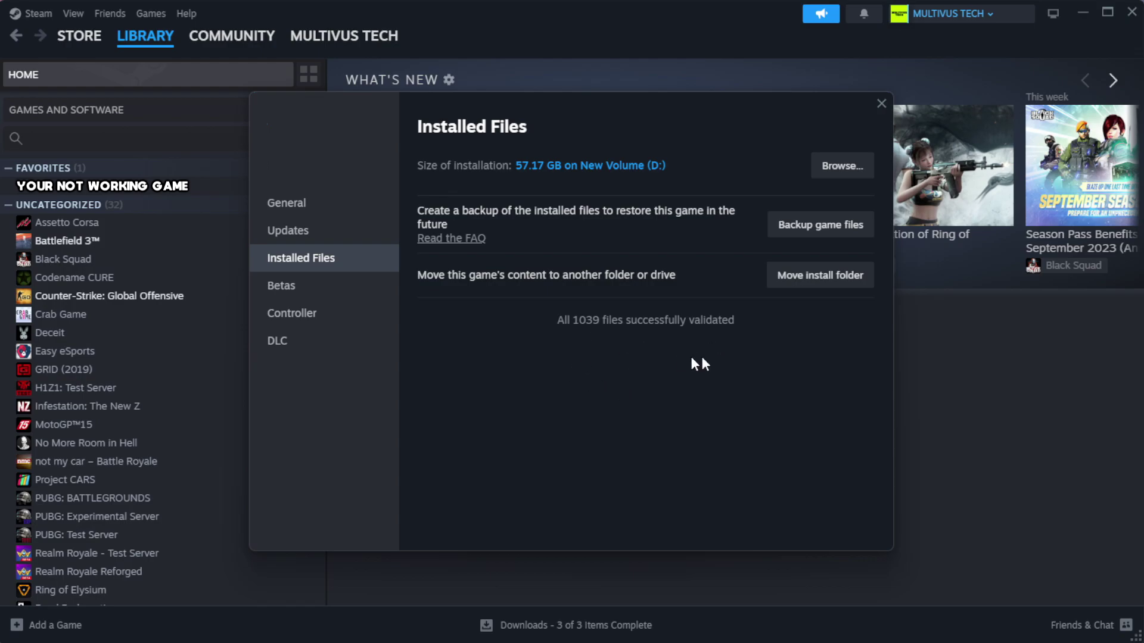
# Open the game's install folder and bring up the YOUR NOT WORKING GAME shortcut's context menu.
pyautogui.click(840, 167)
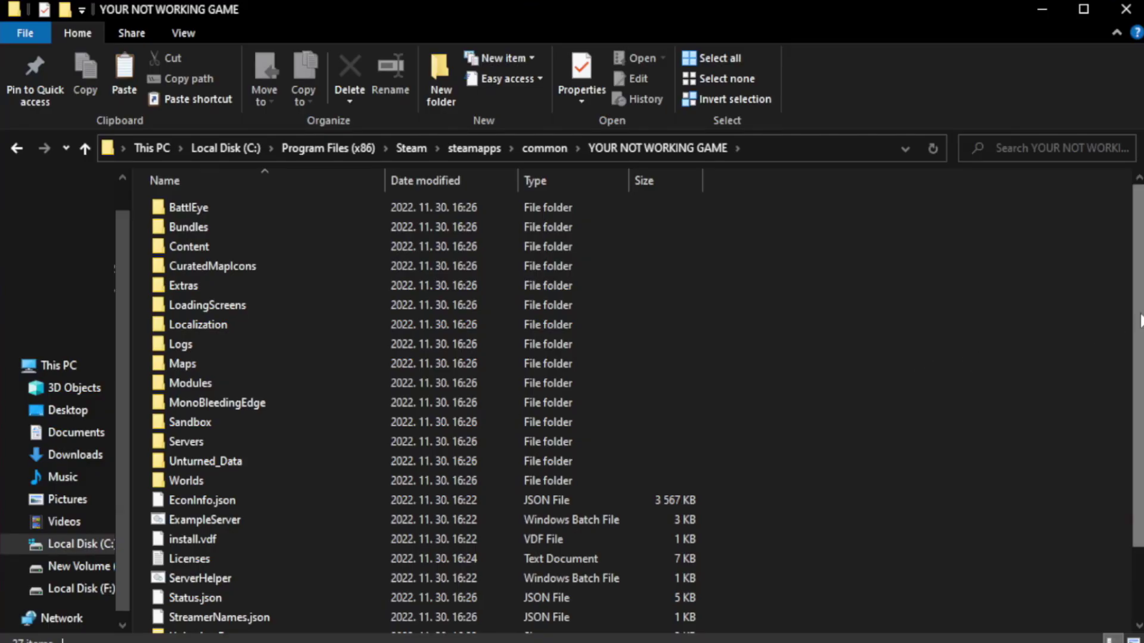
pyautogui.moveTo(1139, 358); pyautogui.dragTo(1141, 427)
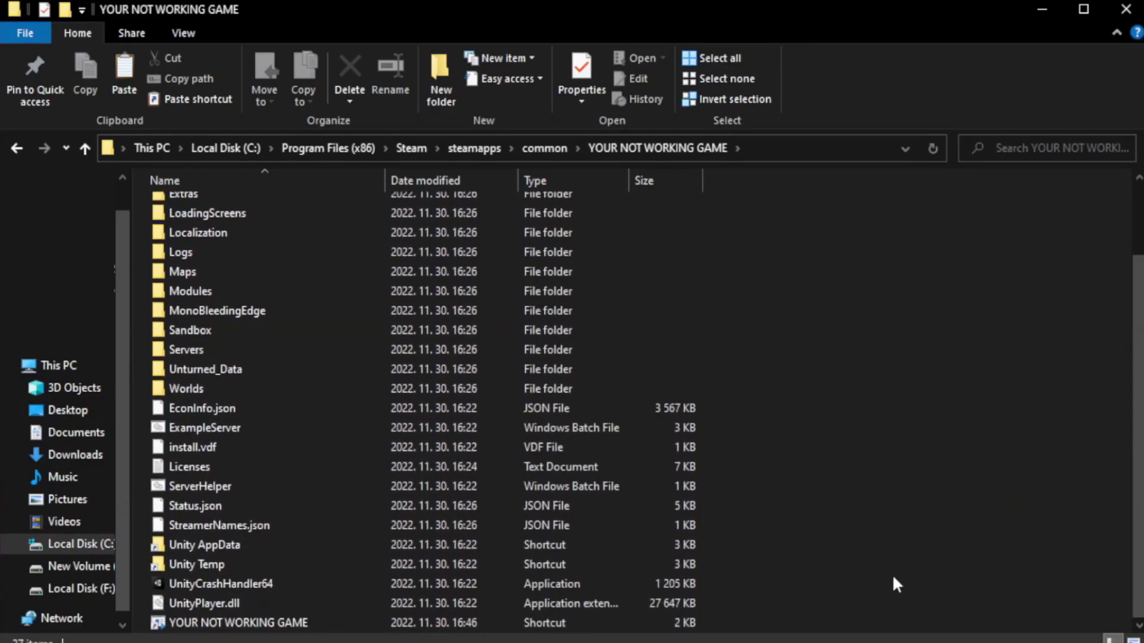
pyautogui.click(412, 623)
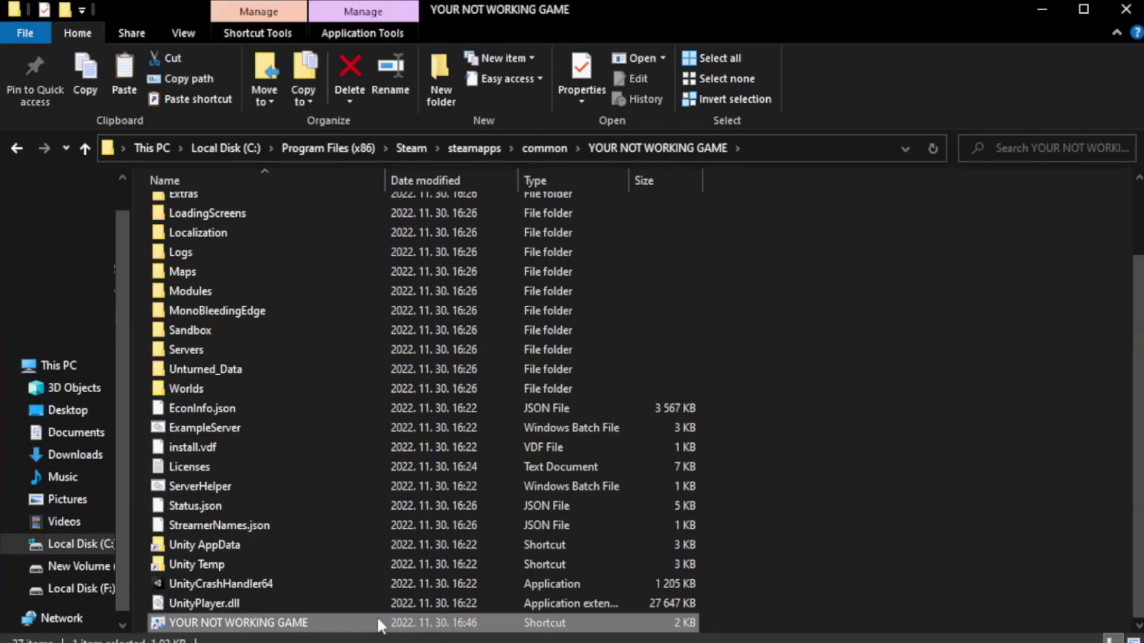
pyautogui.rightClick(383, 625)
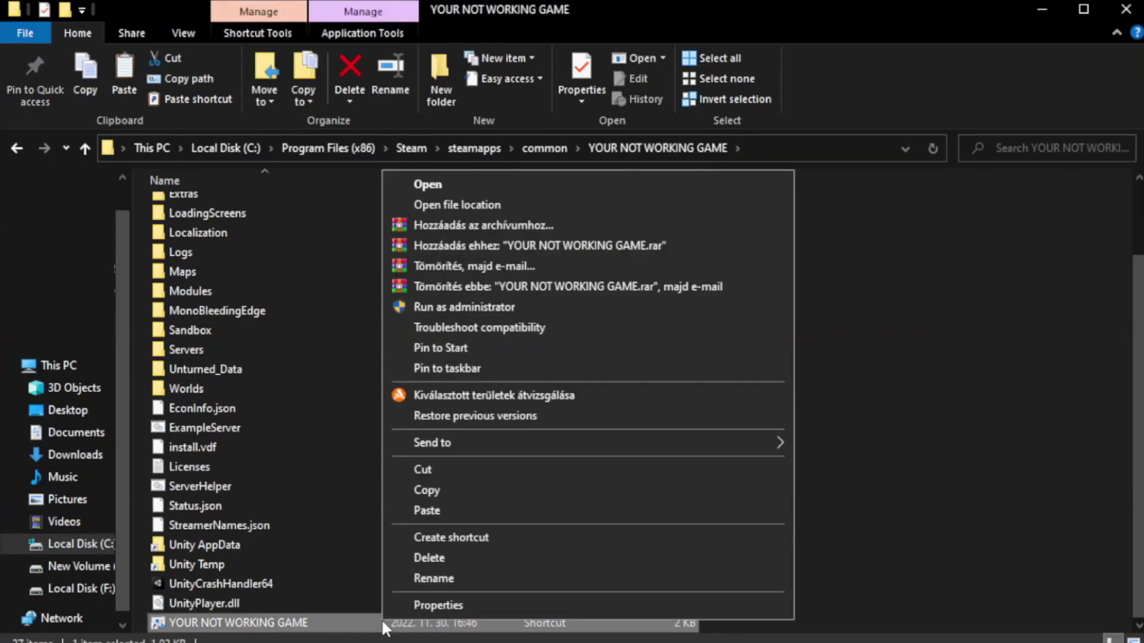
# Set the shortcut to Windows 8 compatibility, run as administrator, fullscreen optimizations disabled, and apply.
pyautogui.click(582, 604)
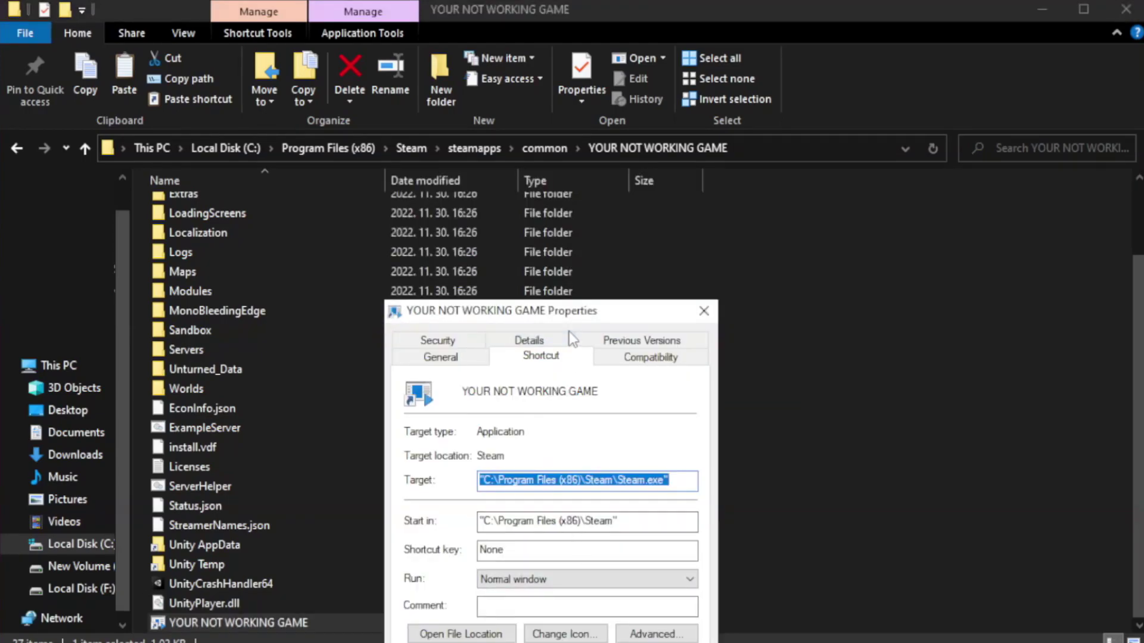
pyautogui.moveTo(576, 317); pyautogui.dragTo(574, 117)
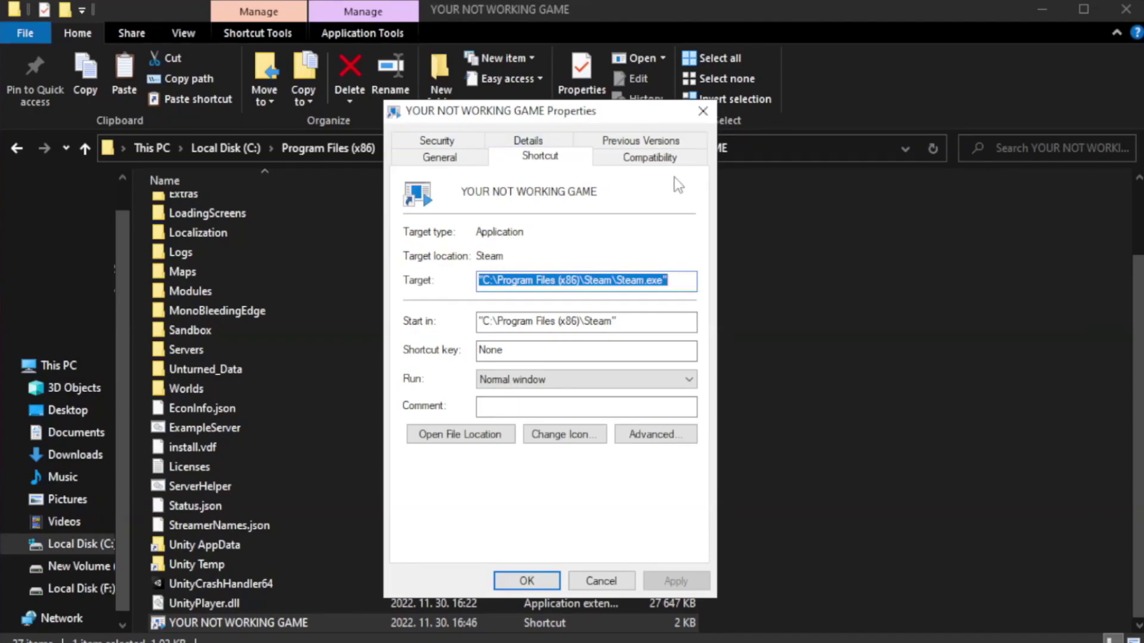
pyautogui.click(647, 159)
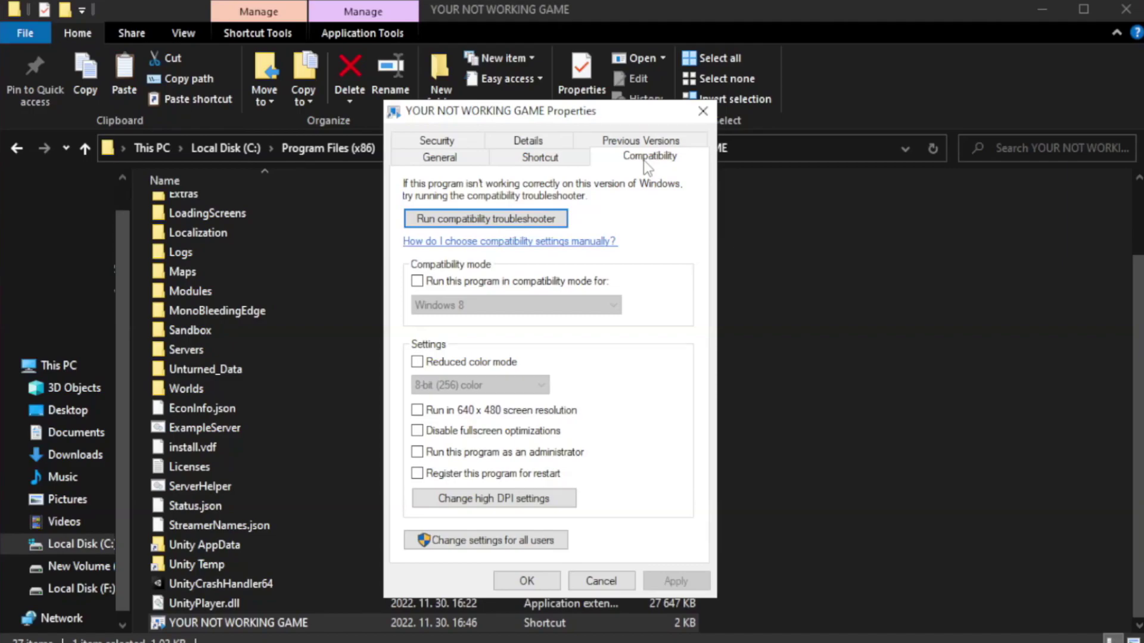
pyautogui.click(452, 280)
pyautogui.click(487, 304)
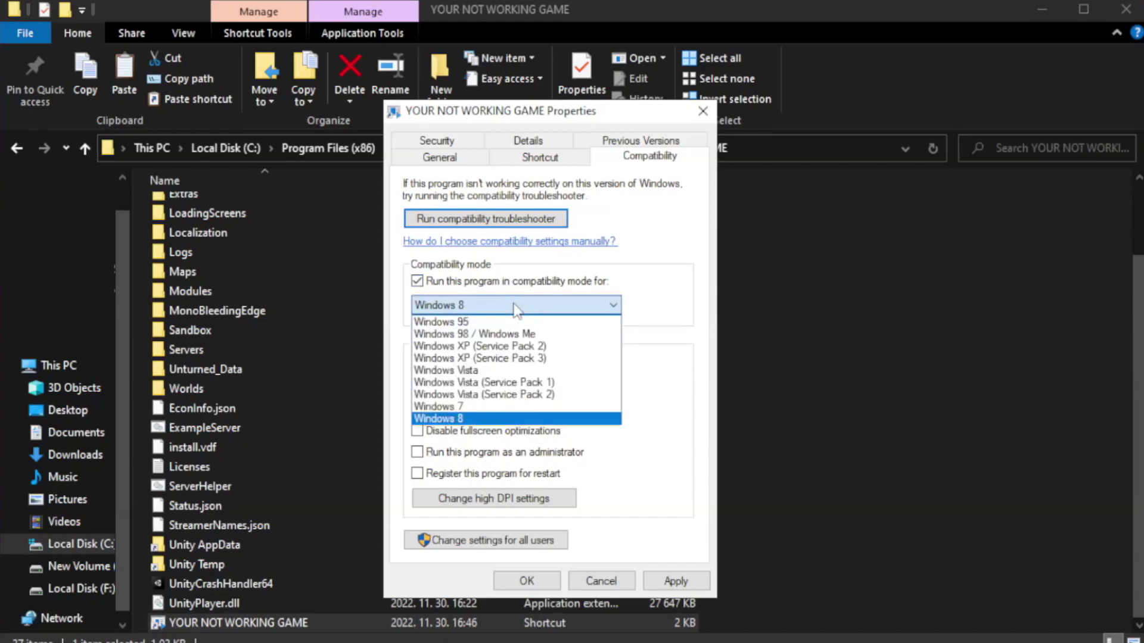
pyautogui.click(486, 419)
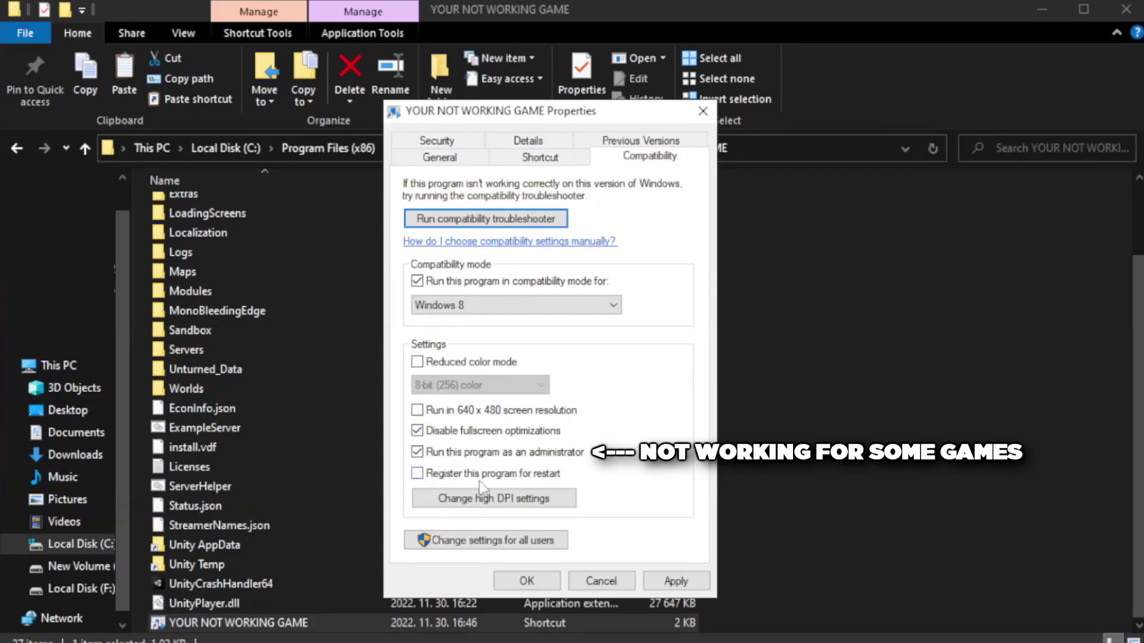
pyautogui.click(674, 582)
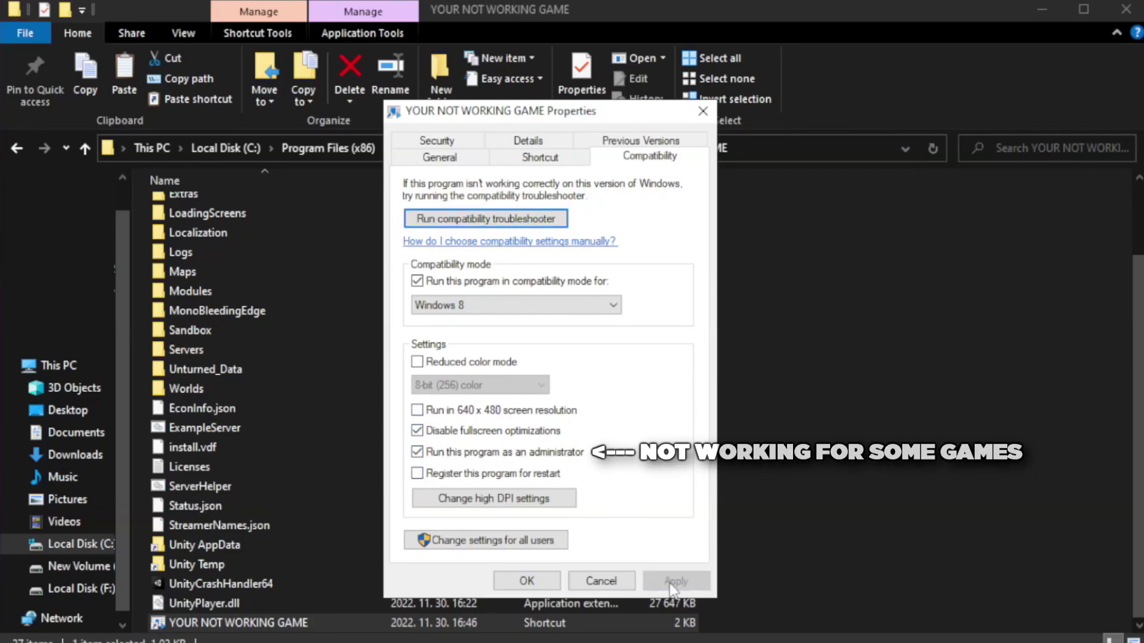
pyautogui.click(526, 581)
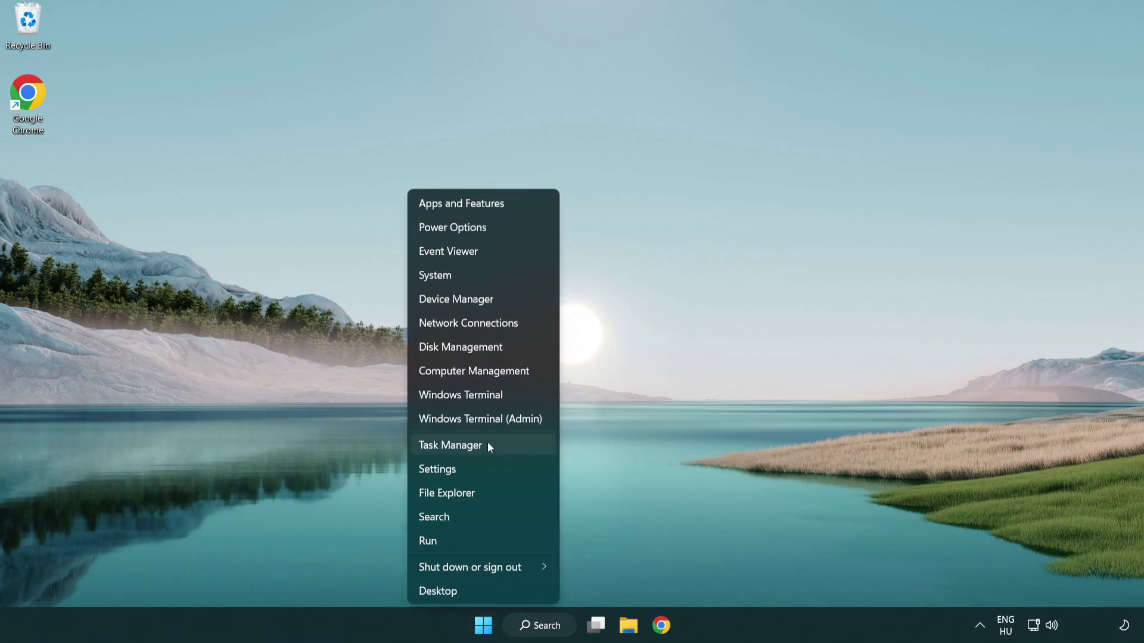
# Disable Terminal, Phone Link, Cortana and Windows Security notifications in Task Manager's Startup list.
pyautogui.click(505, 445)
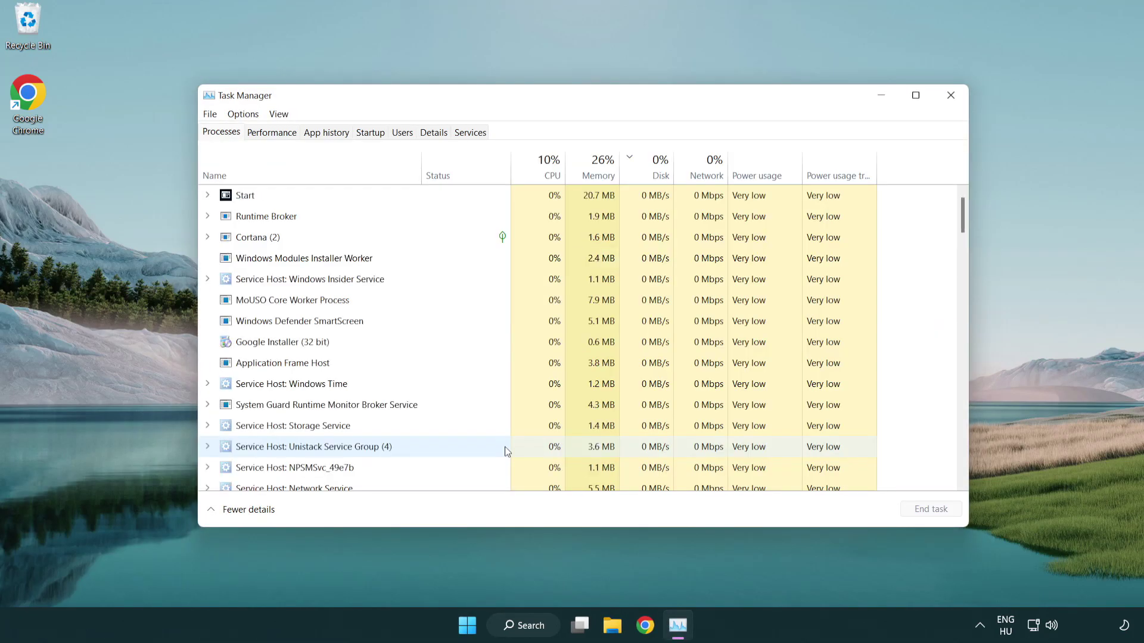
pyautogui.click(373, 136)
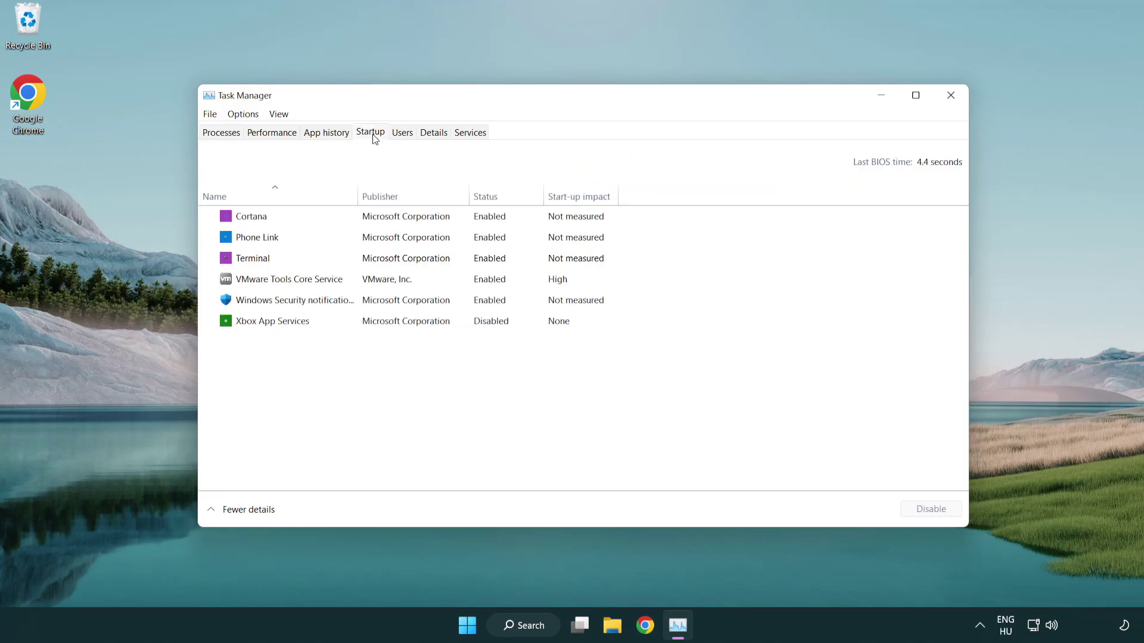
pyautogui.click(374, 260)
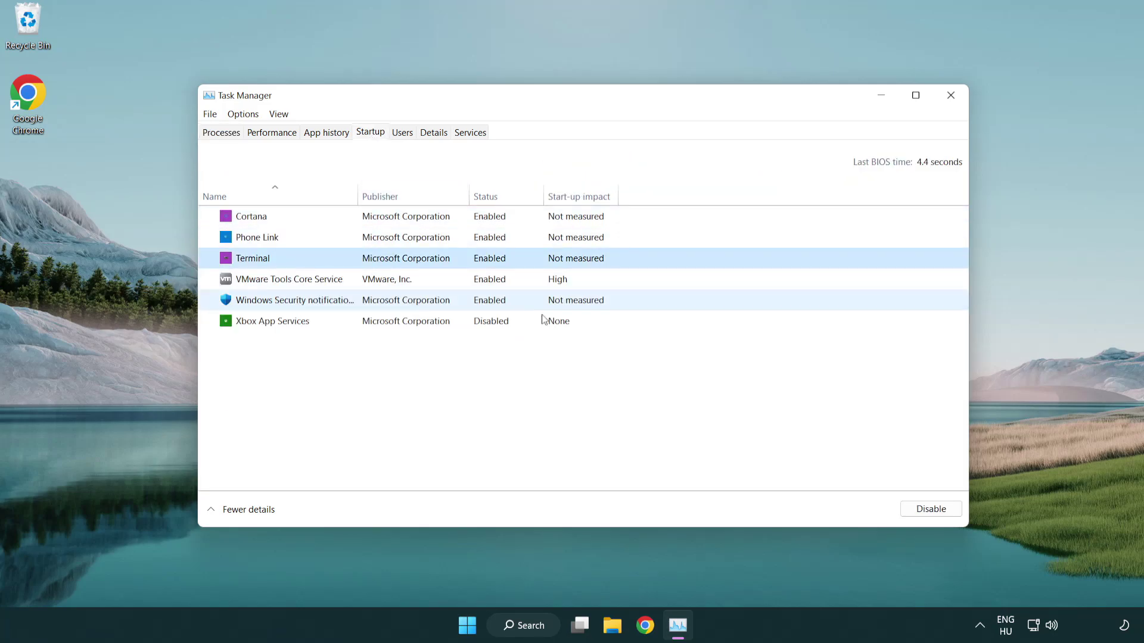
pyautogui.click(910, 510)
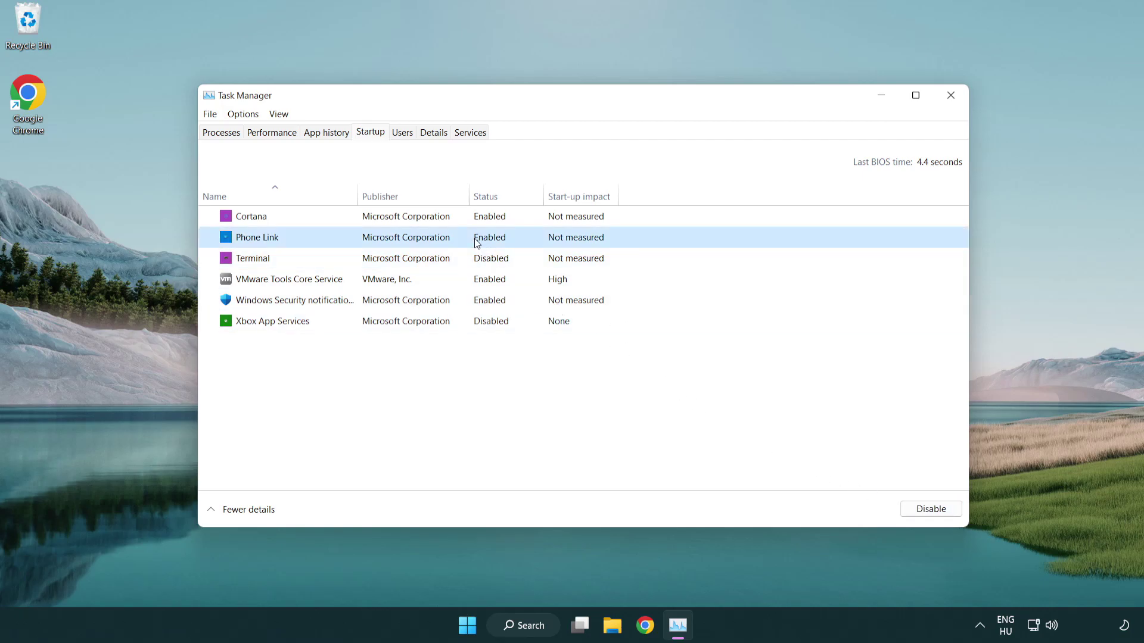
pyautogui.click(929, 509)
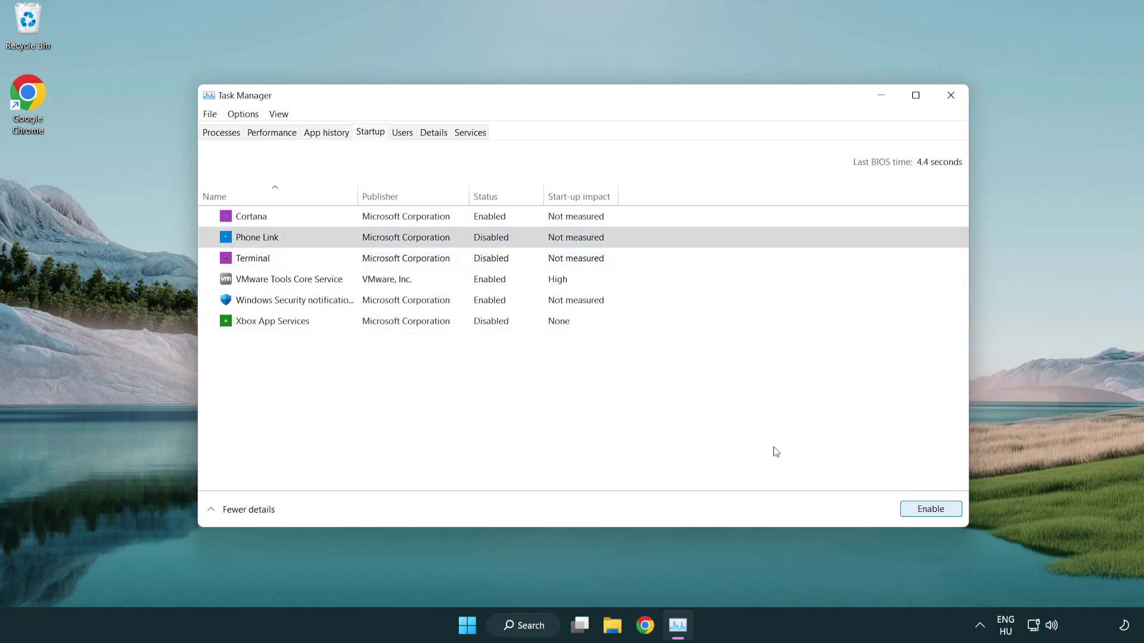
pyautogui.click(408, 222)
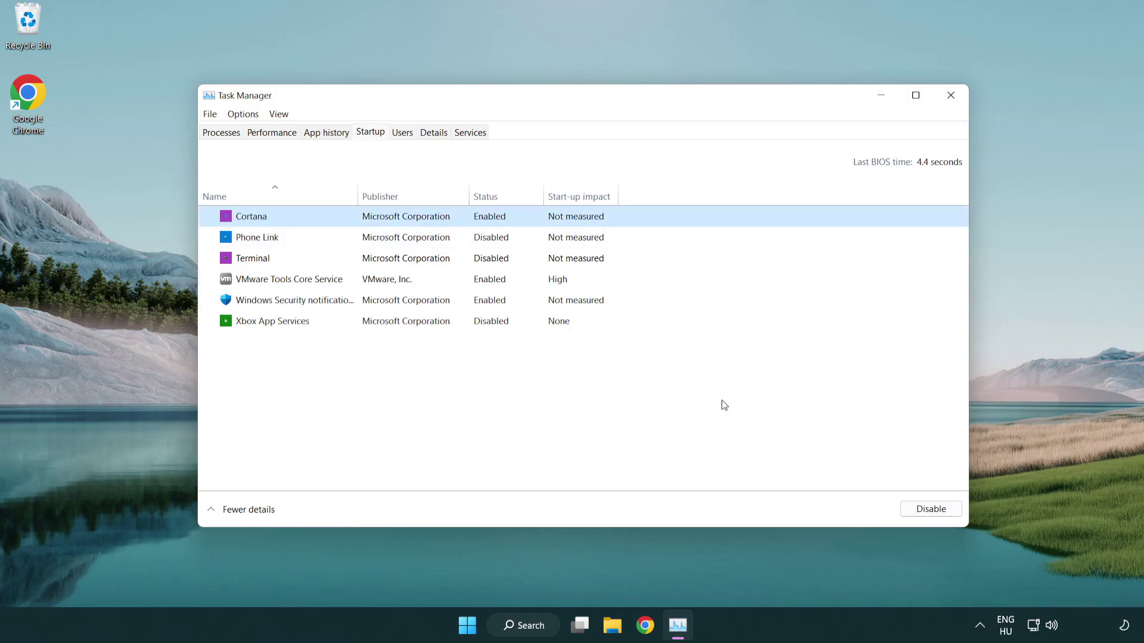
pyautogui.click(930, 510)
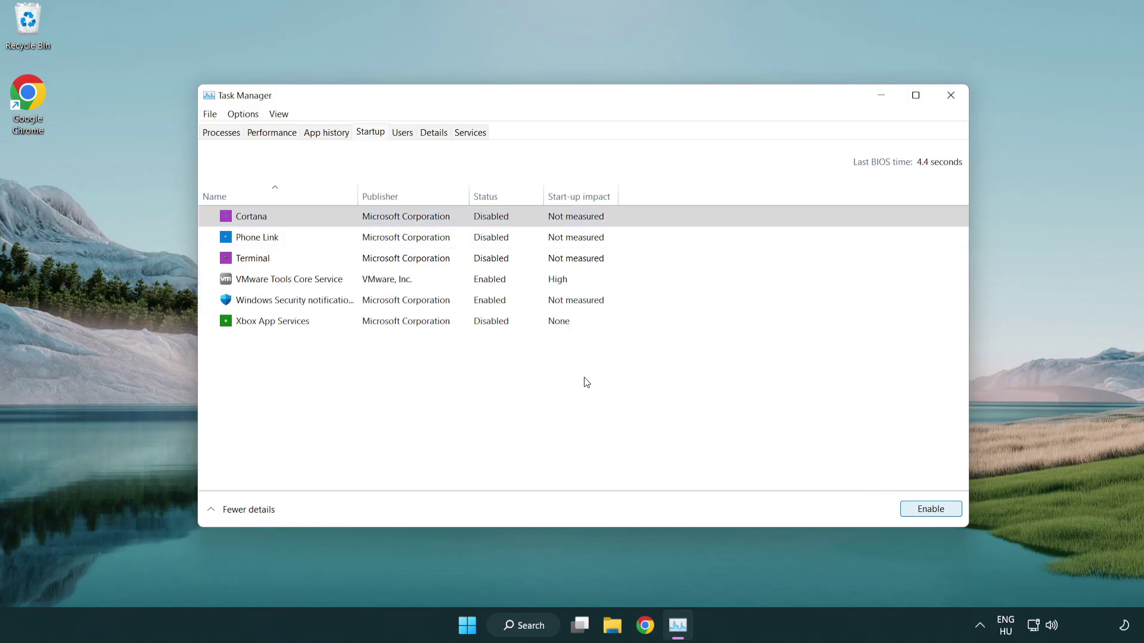
pyautogui.click(543, 303)
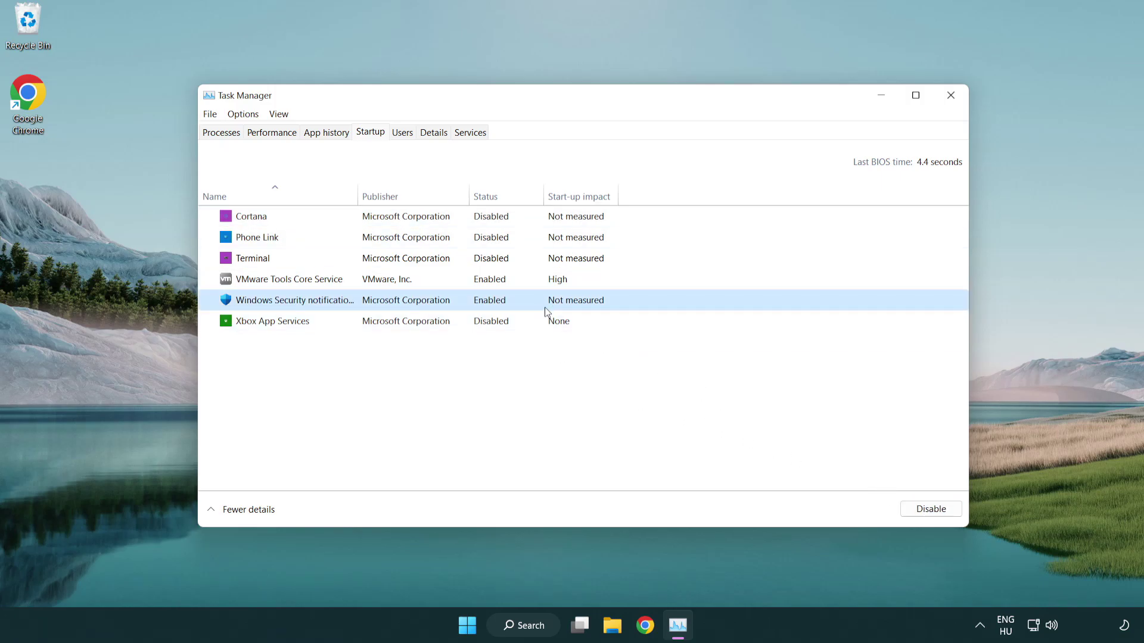
pyautogui.click(925, 514)
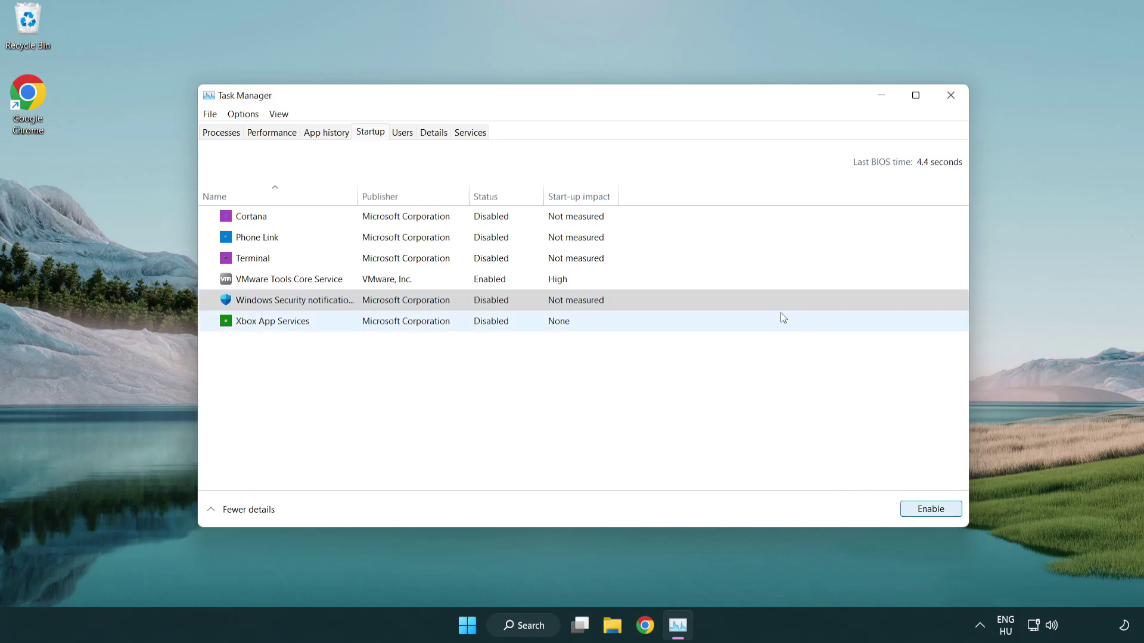
# Close Task Manager, return to Chrome and download dxwebsetup.exe, the DirectX End-User Runtime Web Installer.
pyautogui.click(953, 102)
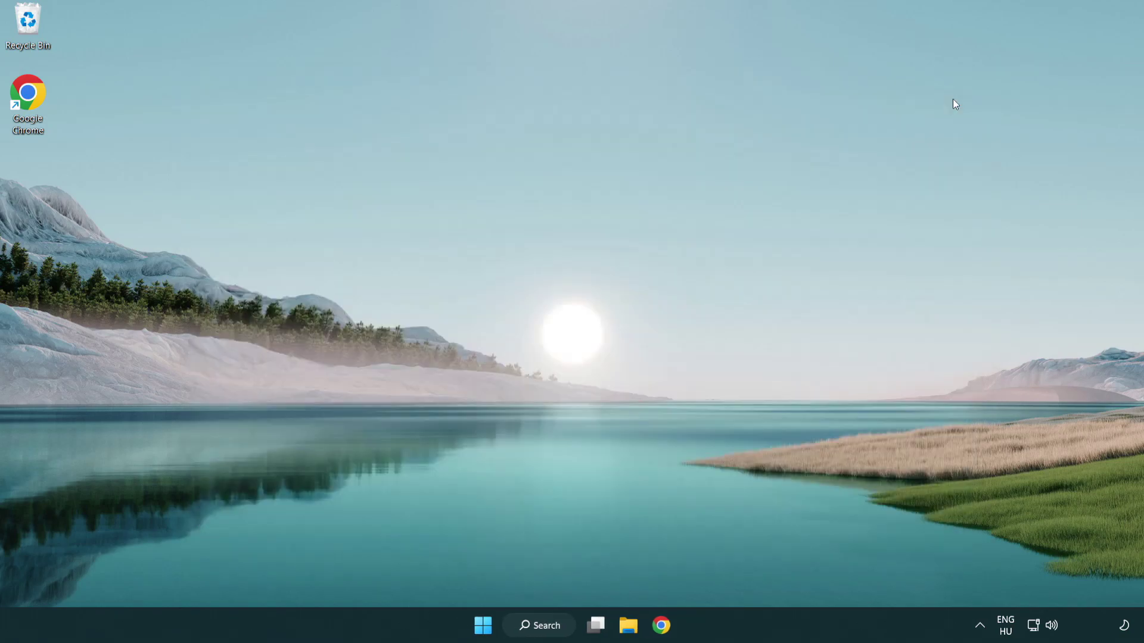
pyautogui.click(662, 631)
pyautogui.scroll(2, 473, 503)
pyautogui.scroll(2, 473, 503)
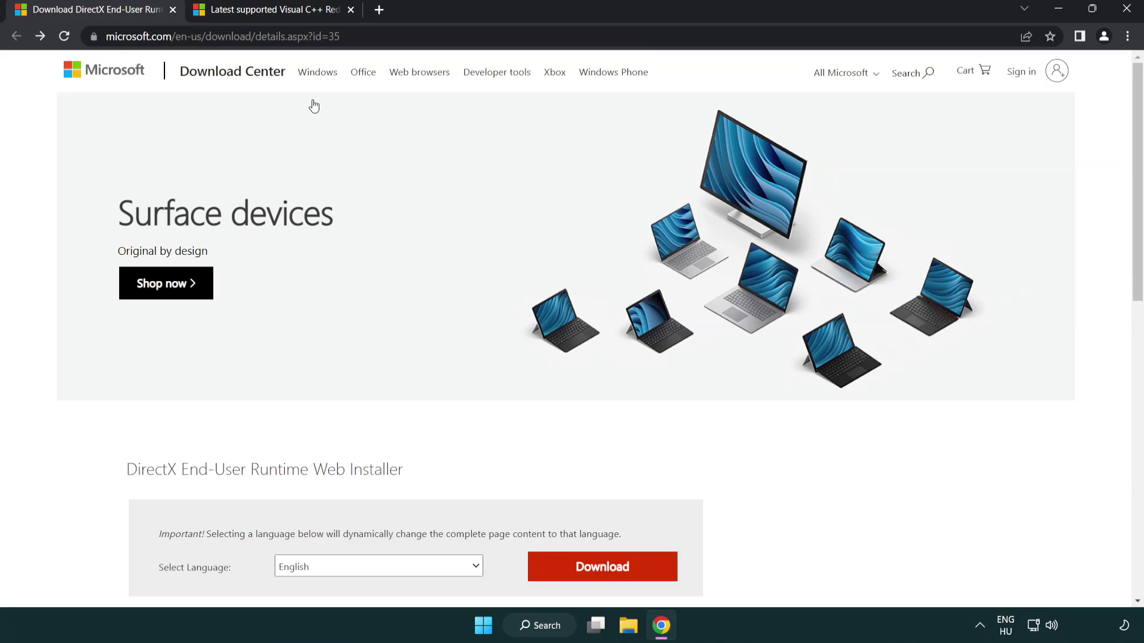
pyautogui.click(494, 36)
pyautogui.click(494, 37)
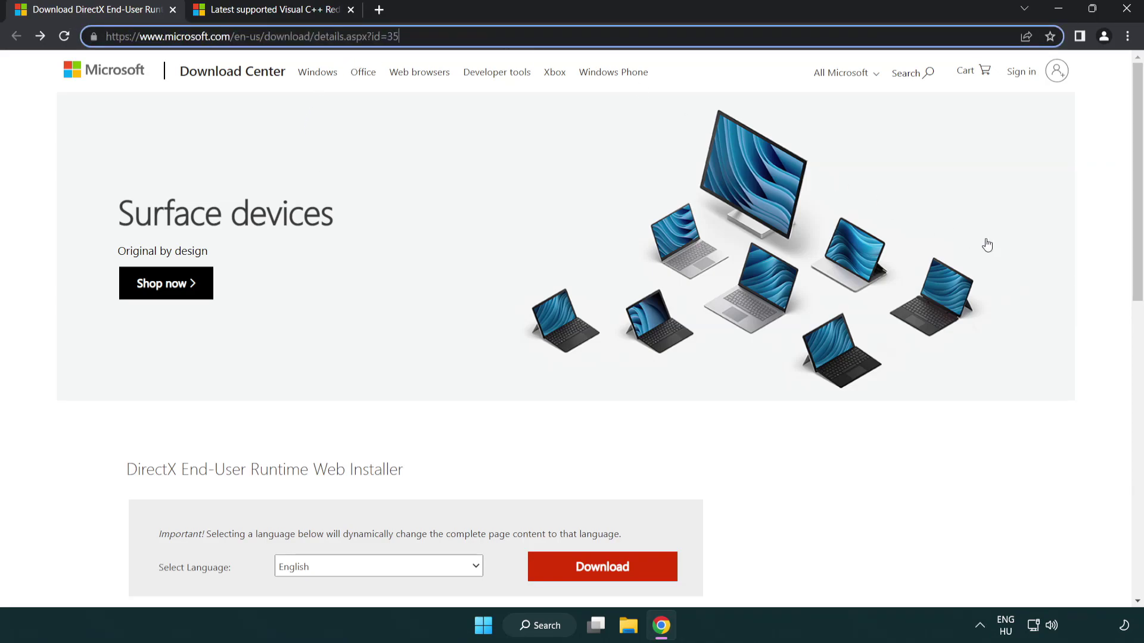
pyautogui.click(1096, 259)
pyautogui.moveTo(1136, 259); pyautogui.dragTo(1136, 334)
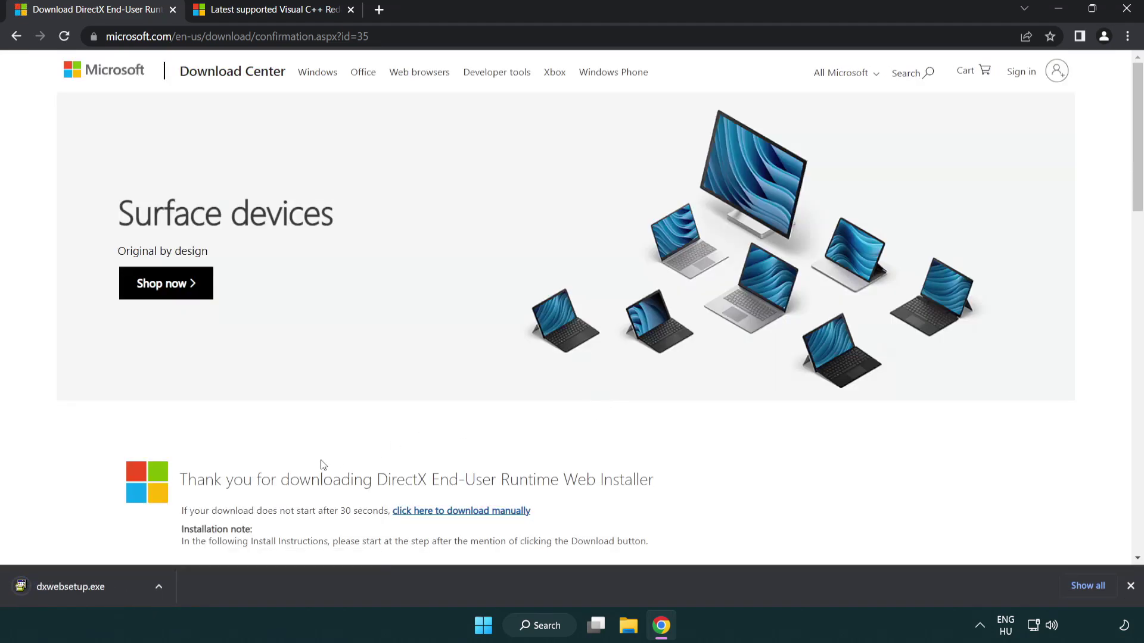
# Run dxwebsetup.exe, accept the licence, skip the Bing Bar, and finish DirectX Setup.
pyautogui.click(75, 590)
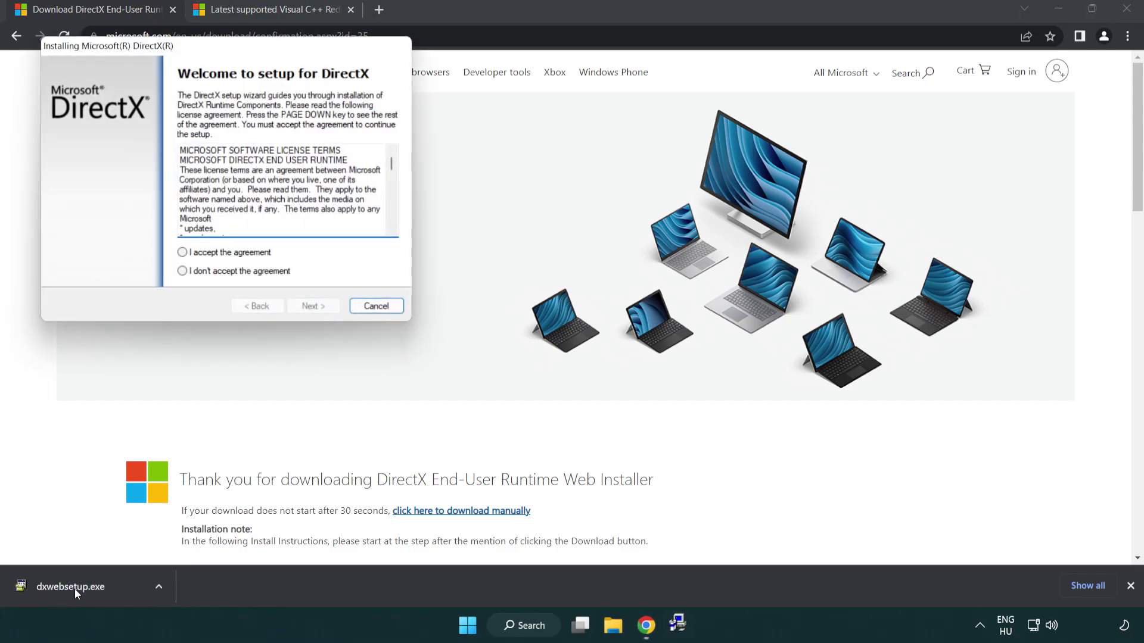
pyautogui.moveTo(173, 54); pyautogui.dragTo(501, 177)
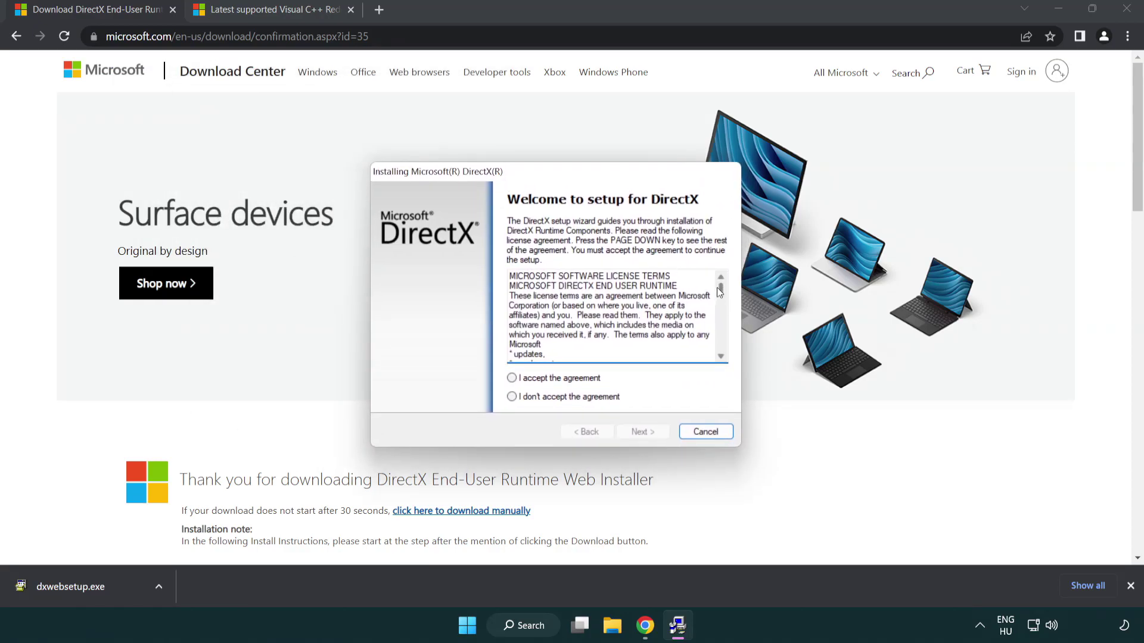
pyautogui.moveTo(721, 296); pyautogui.dragTo(720, 345)
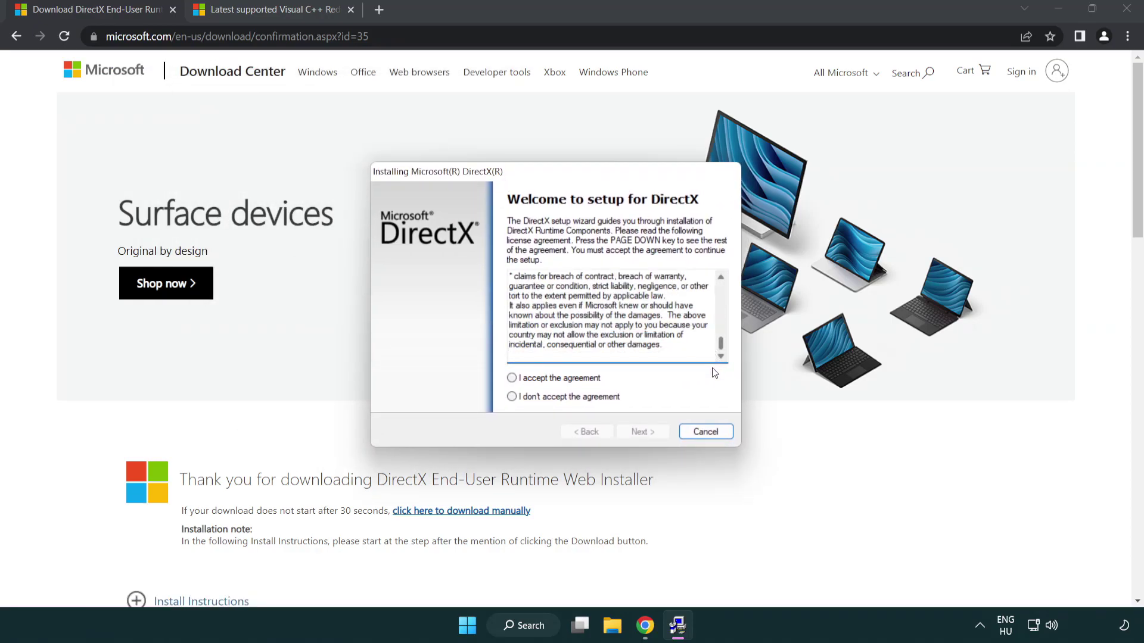
pyautogui.click(512, 379)
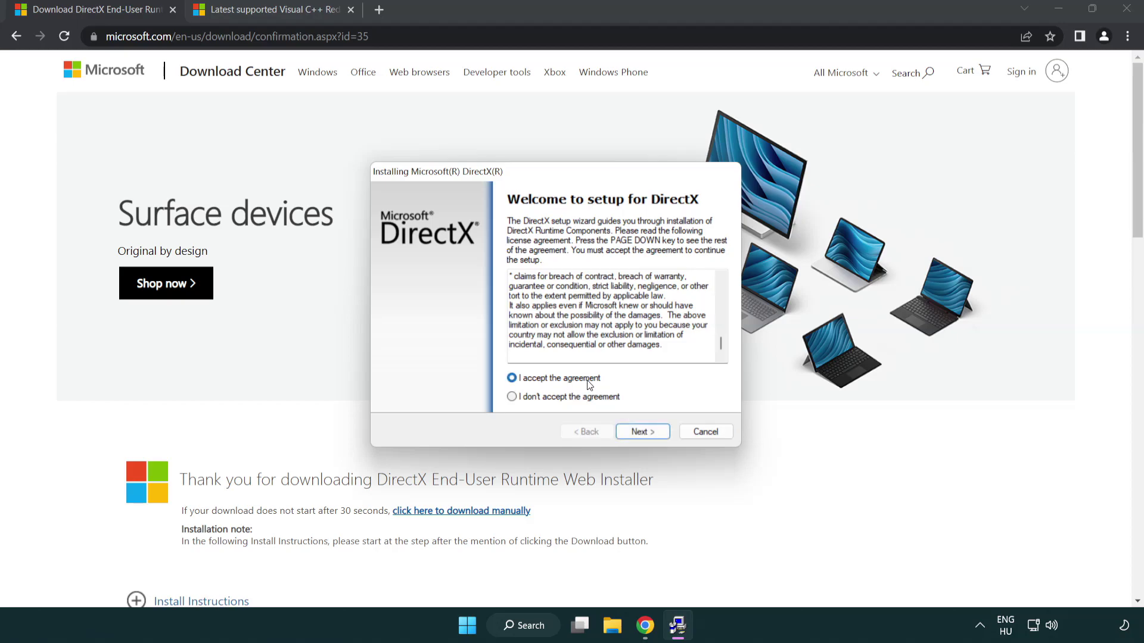
pyautogui.click(645, 434)
pyautogui.click(506, 332)
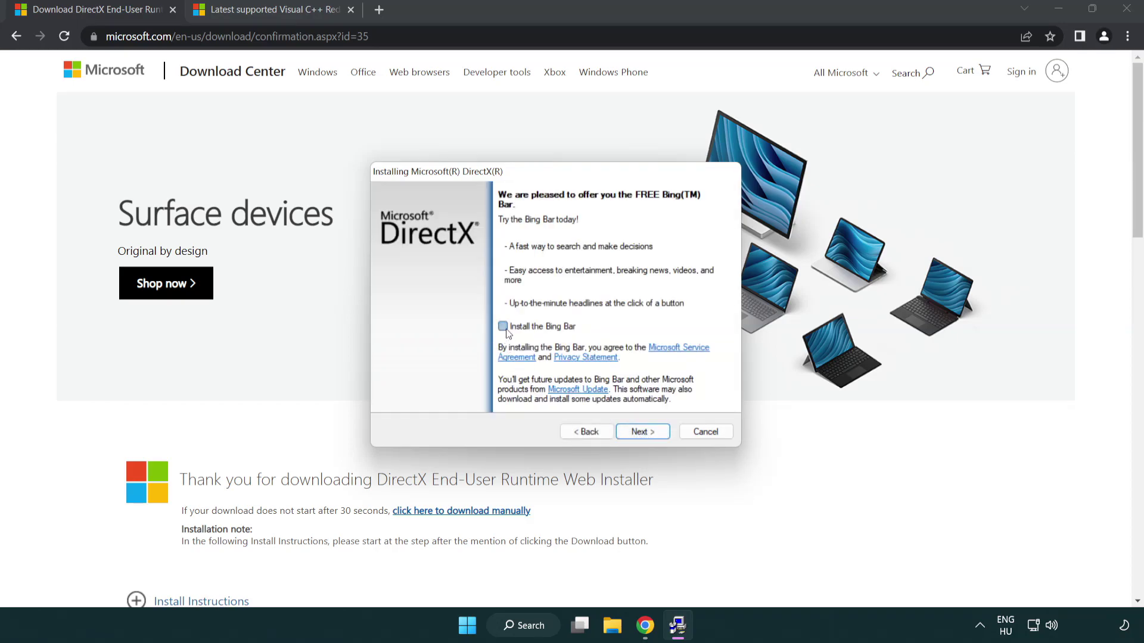
pyautogui.click(648, 434)
pyautogui.click(648, 434)
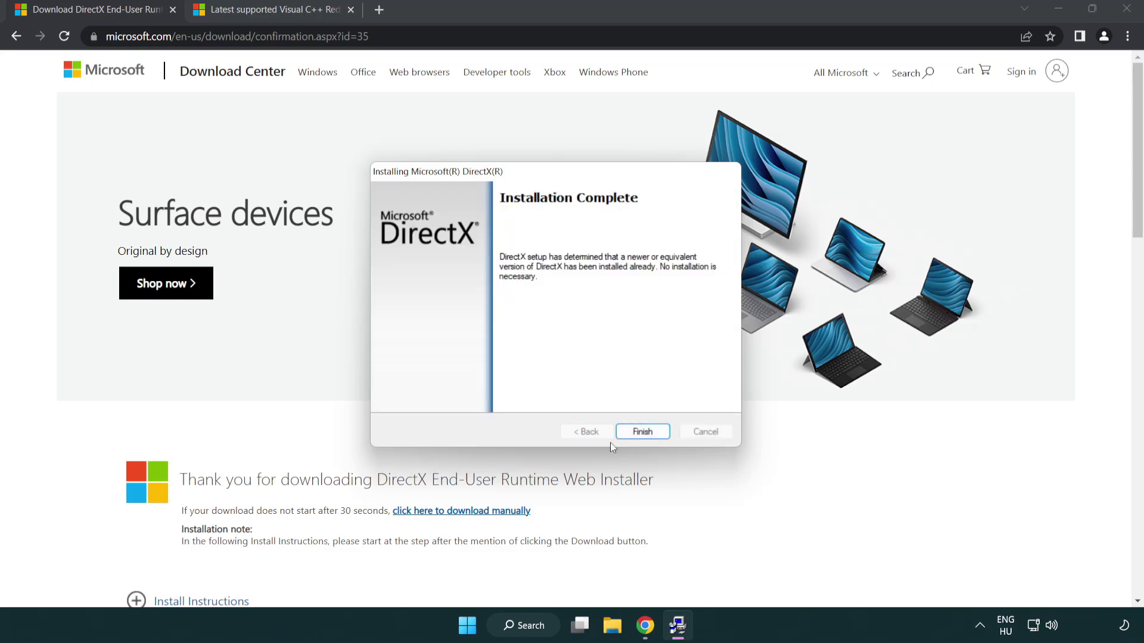
pyautogui.click(643, 430)
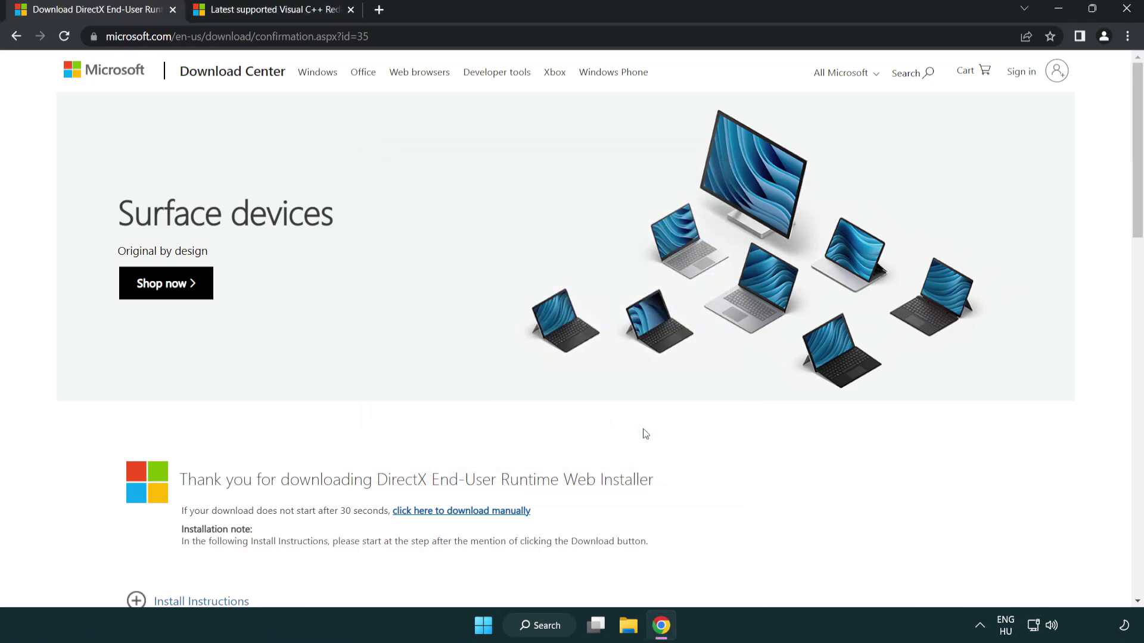
# Close the DirectX download tab and return to the Visual C++ Redistributable page.
pyautogui.click(173, 10)
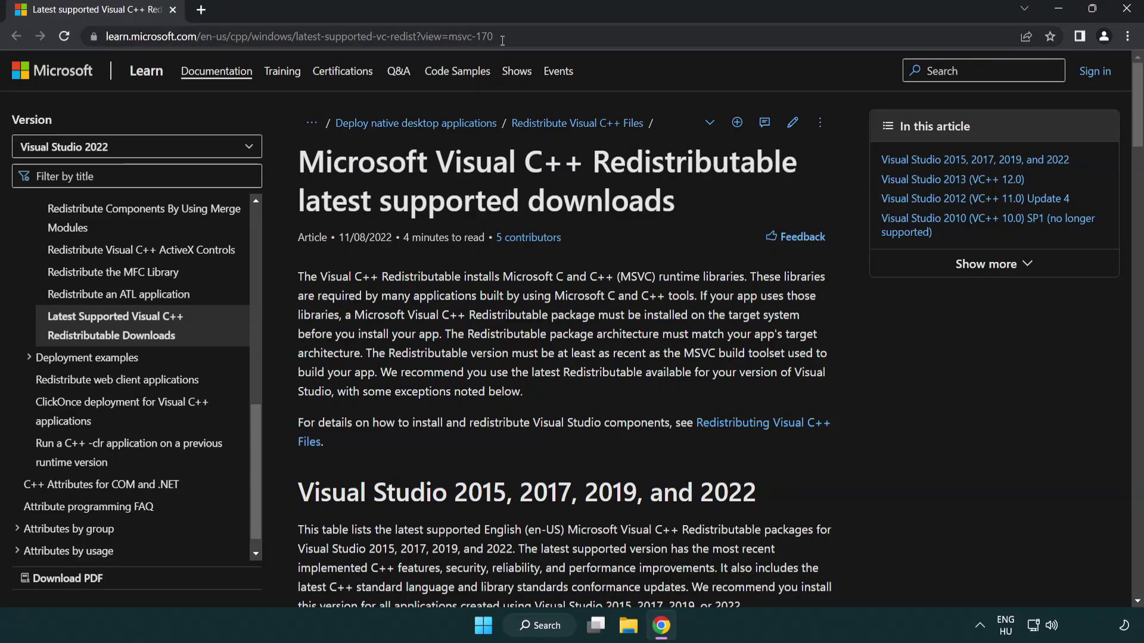
pyautogui.click(427, 36)
pyautogui.moveTo(372, 37); pyautogui.dragTo(494, 37)
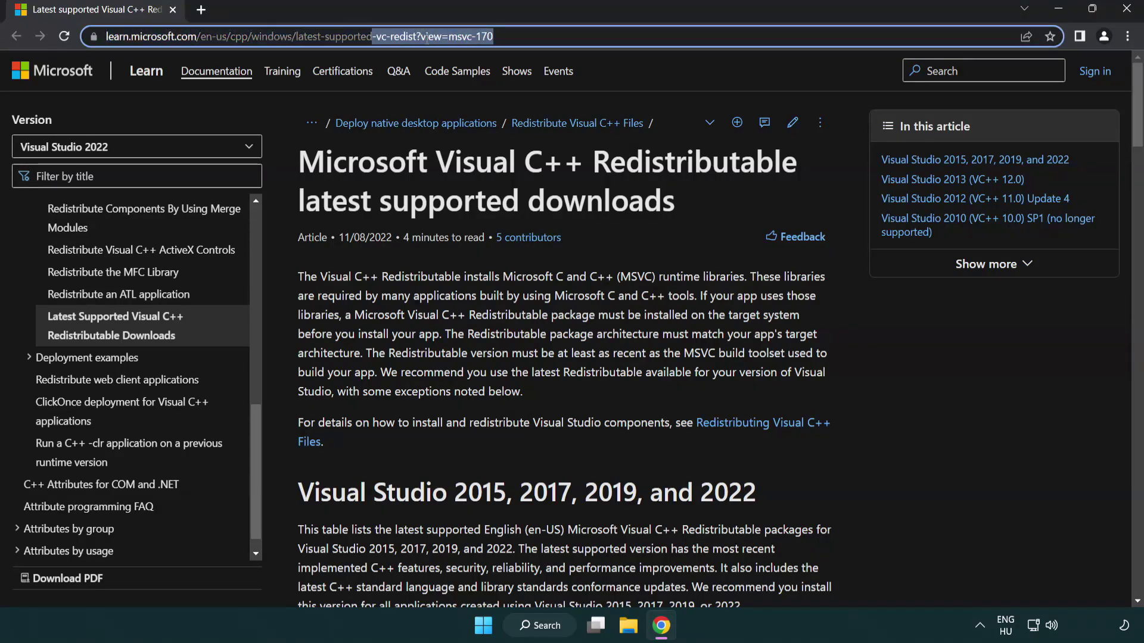
pyautogui.click(588, 189)
# Download the ARM64 and x64 Visual C++ Redistributable installers and launch the ARM64 one.
pyautogui.scroll(-2, 590, 200)
pyautogui.scroll(-3, 589, 200)
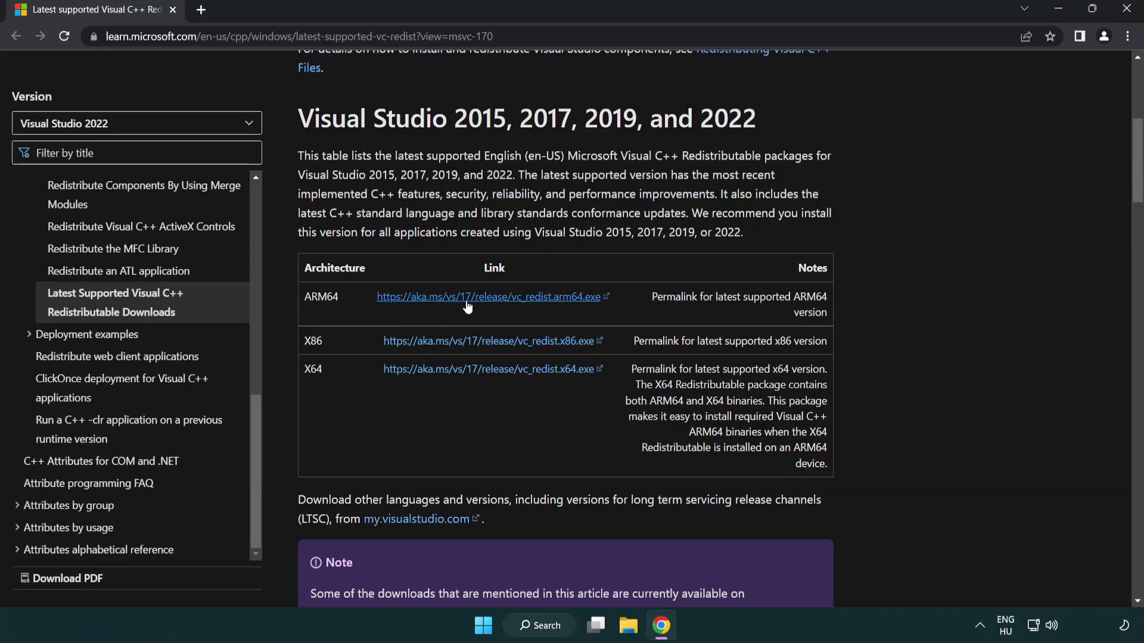
pyautogui.click(480, 342)
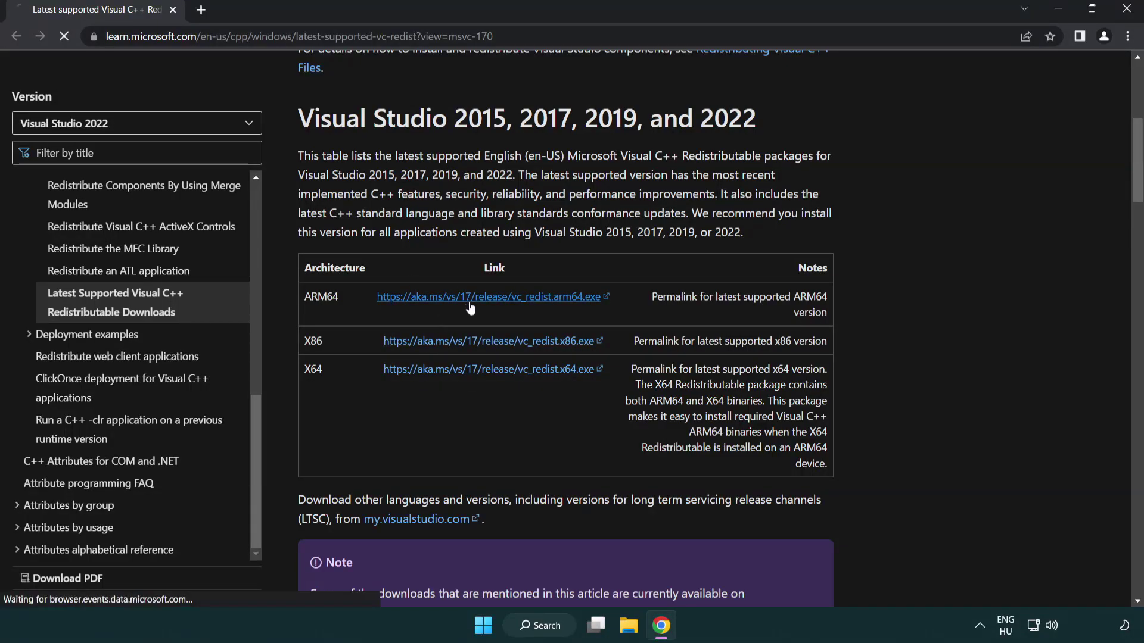
pyautogui.click(477, 372)
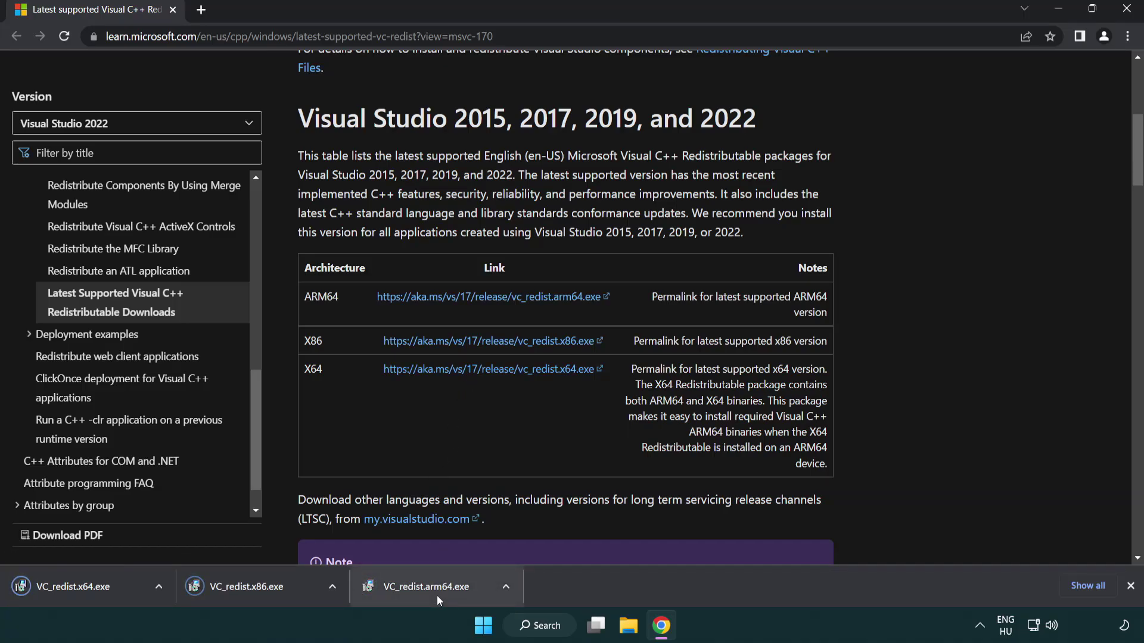
pyautogui.click(437, 595)
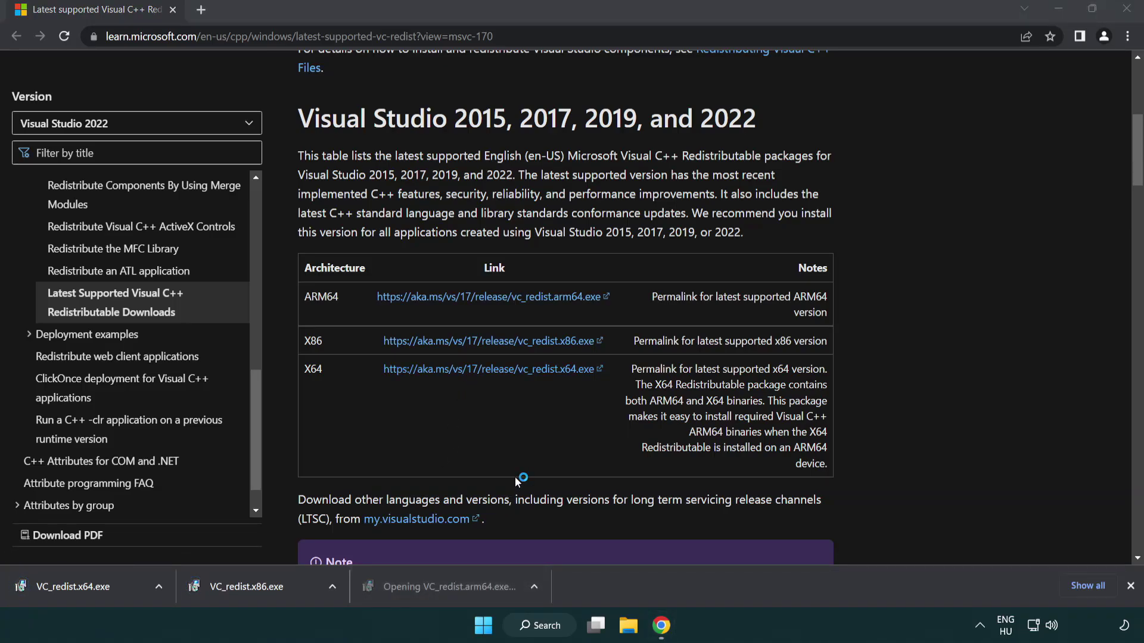
# Agree to the licence and attempt the ARM64 redistributable install, closing it after it fails.
pyautogui.moveTo(732, 287); pyautogui.dragTo(742, 348)
pyautogui.click(406, 372)
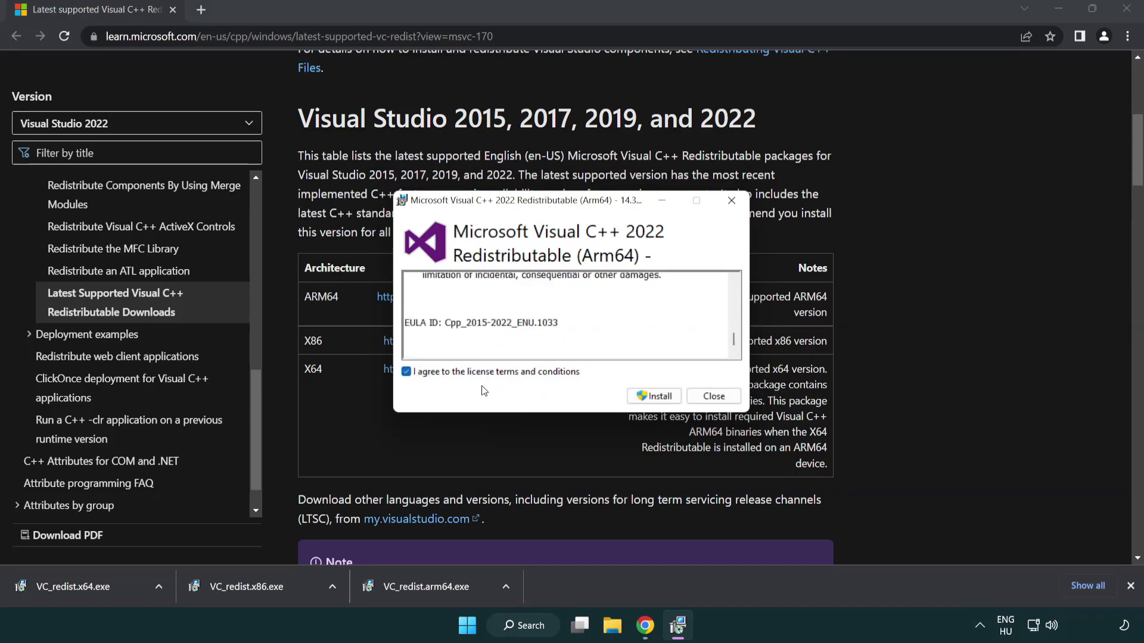
pyautogui.click(637, 395)
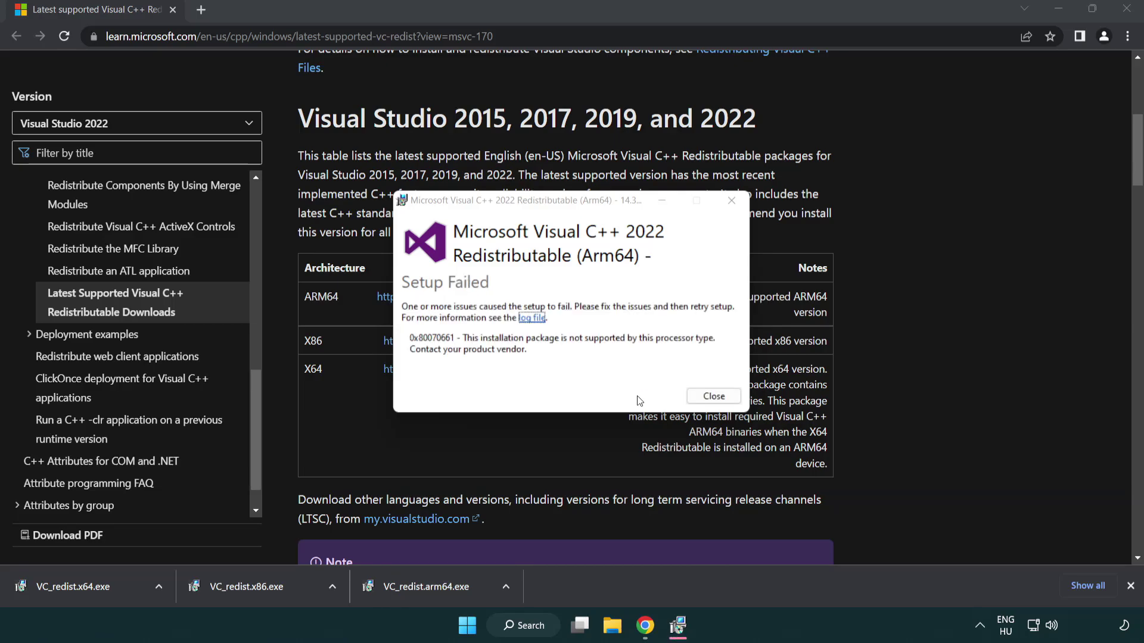
pyautogui.click(714, 396)
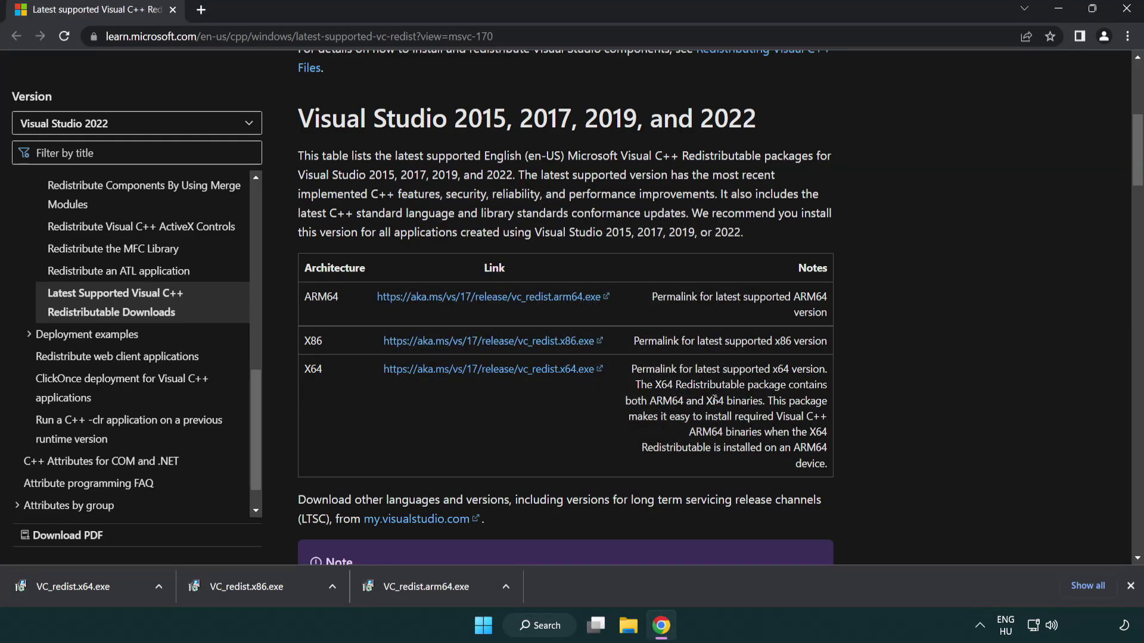
# Install the x86 and x64 Visual C++ 2015-2022 redistributables, then close Chrome.
pyautogui.click(255, 593)
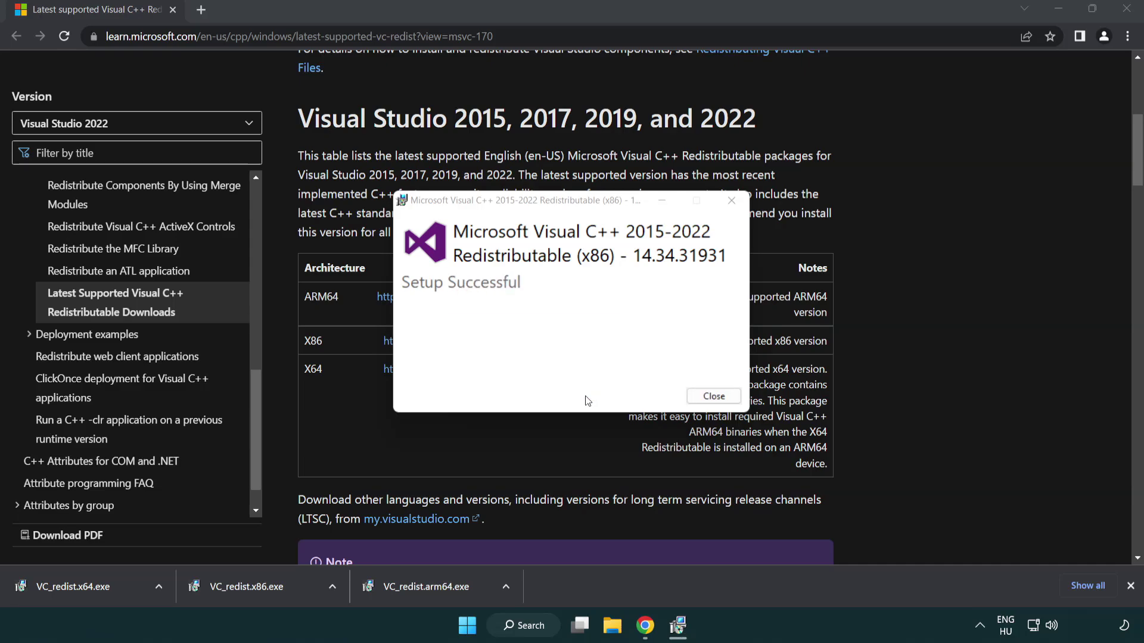
pyautogui.click(716, 397)
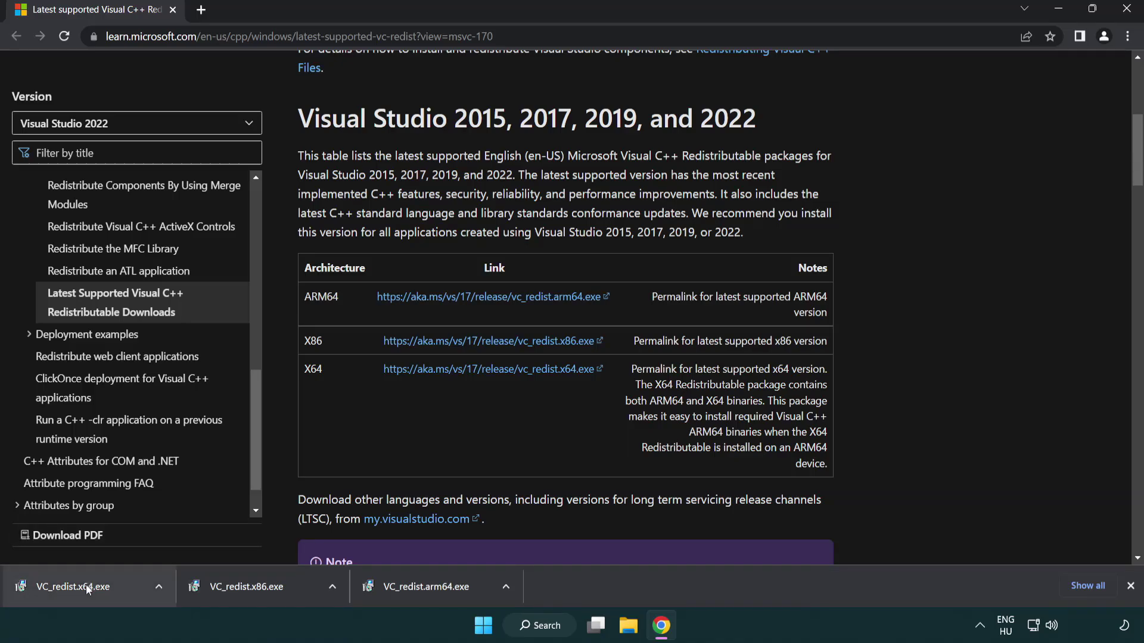
pyautogui.click(85, 584)
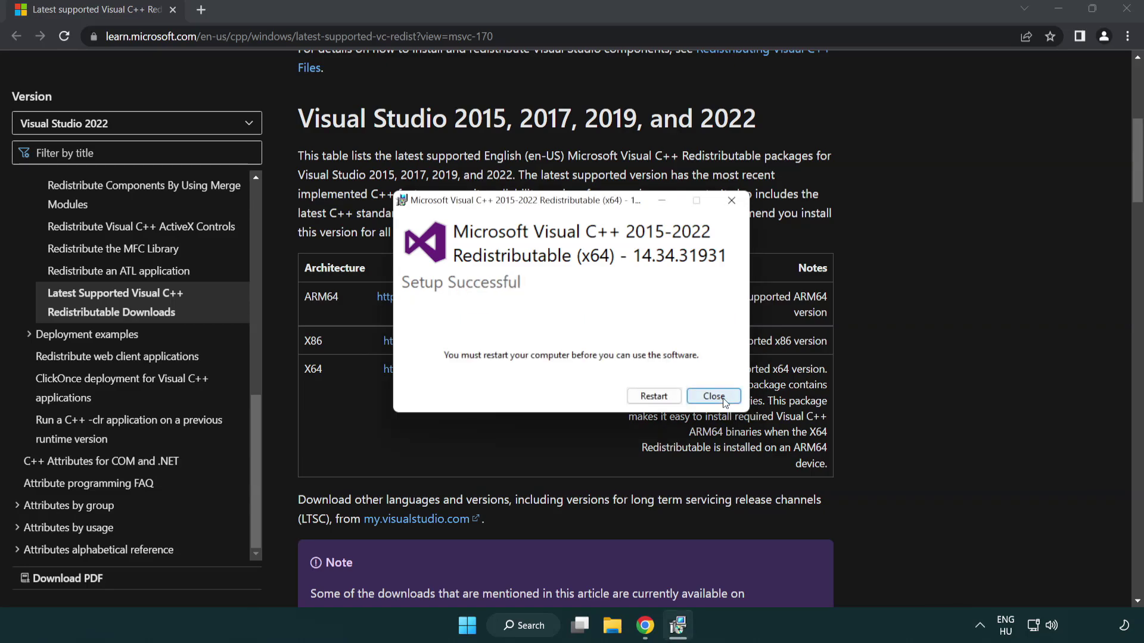
pyautogui.click(713, 396)
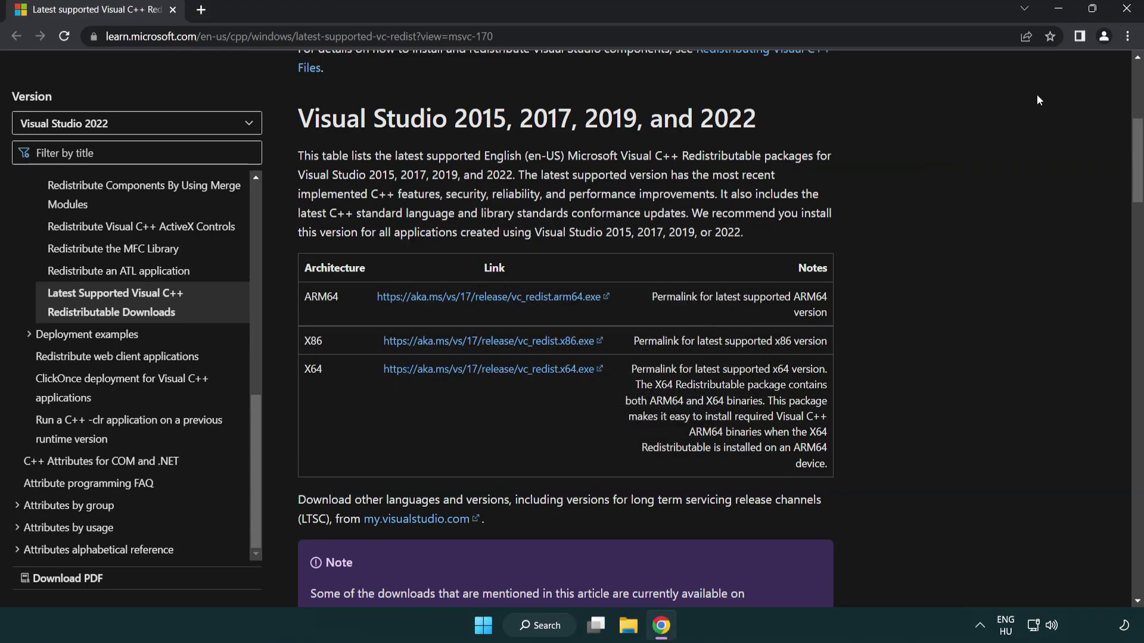
pyautogui.click(1127, 10)
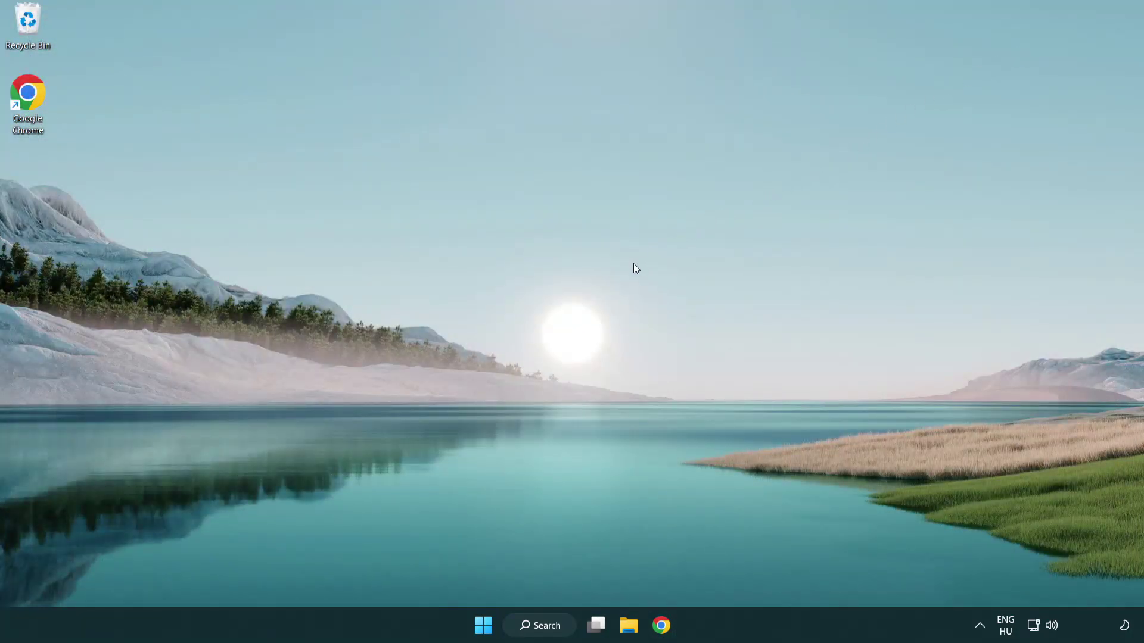
# Open Command Prompt as administrator and run sfc /scannow.
pyautogui.click(527, 626)
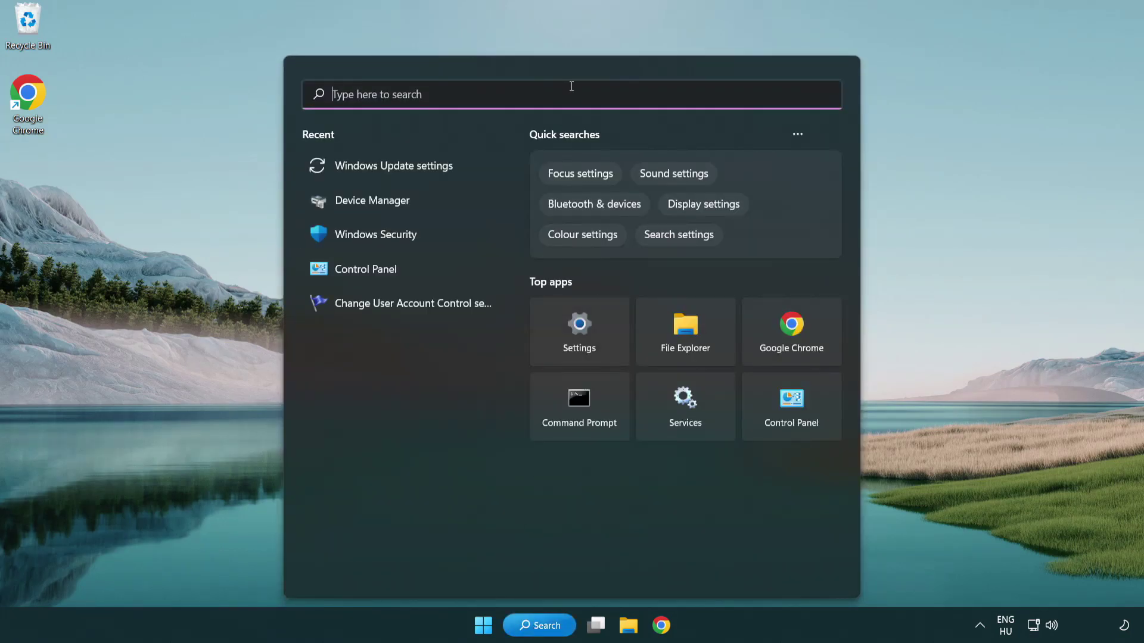
pyautogui.write('cmd')
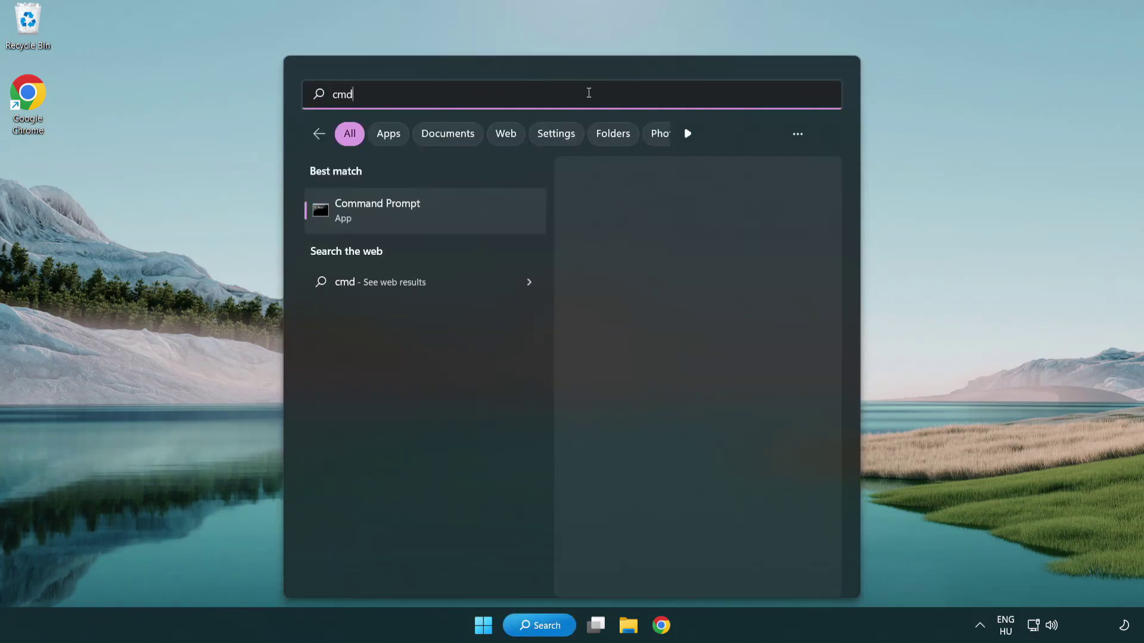
pyautogui.rightClick(437, 215)
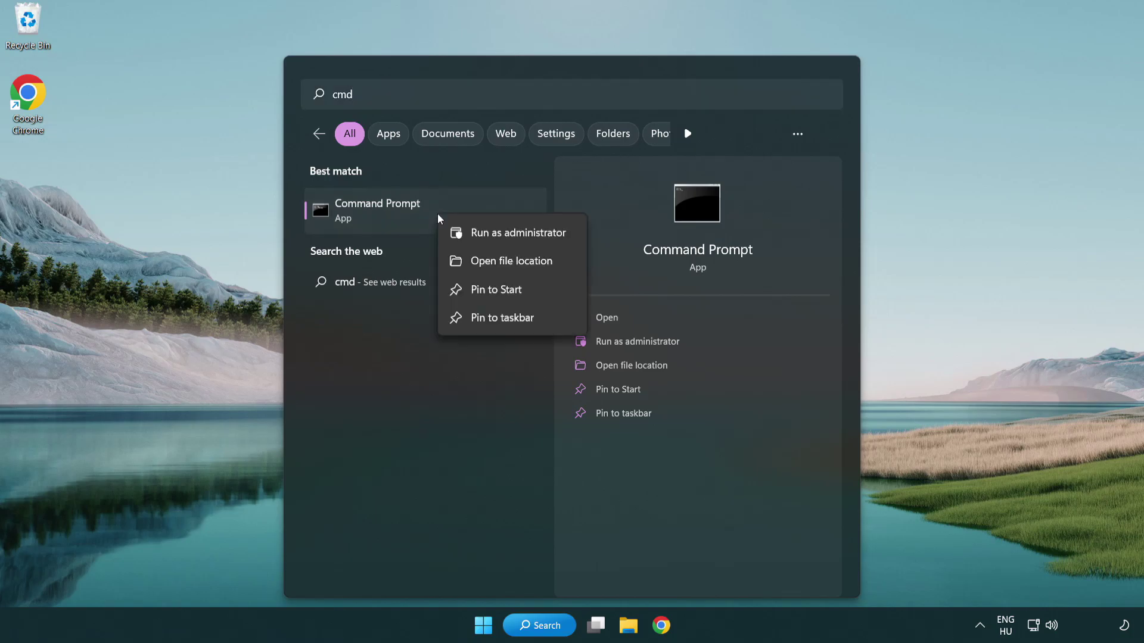
pyautogui.click(516, 237)
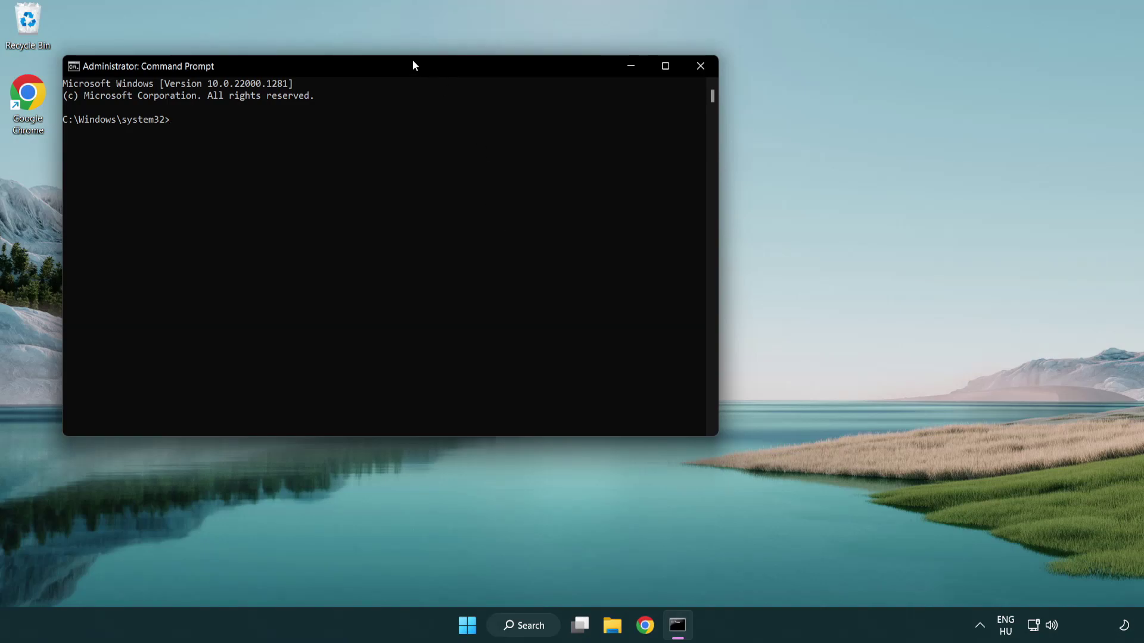
pyautogui.moveTo(413, 61); pyautogui.dragTo(575, 117)
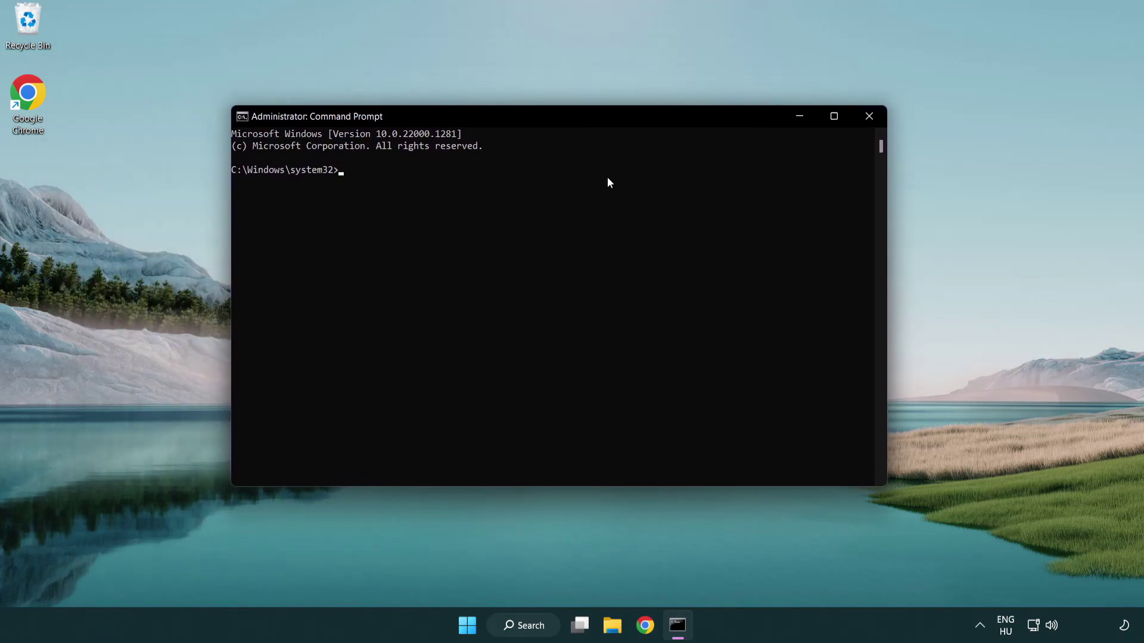
pyautogui.write('sfc /')
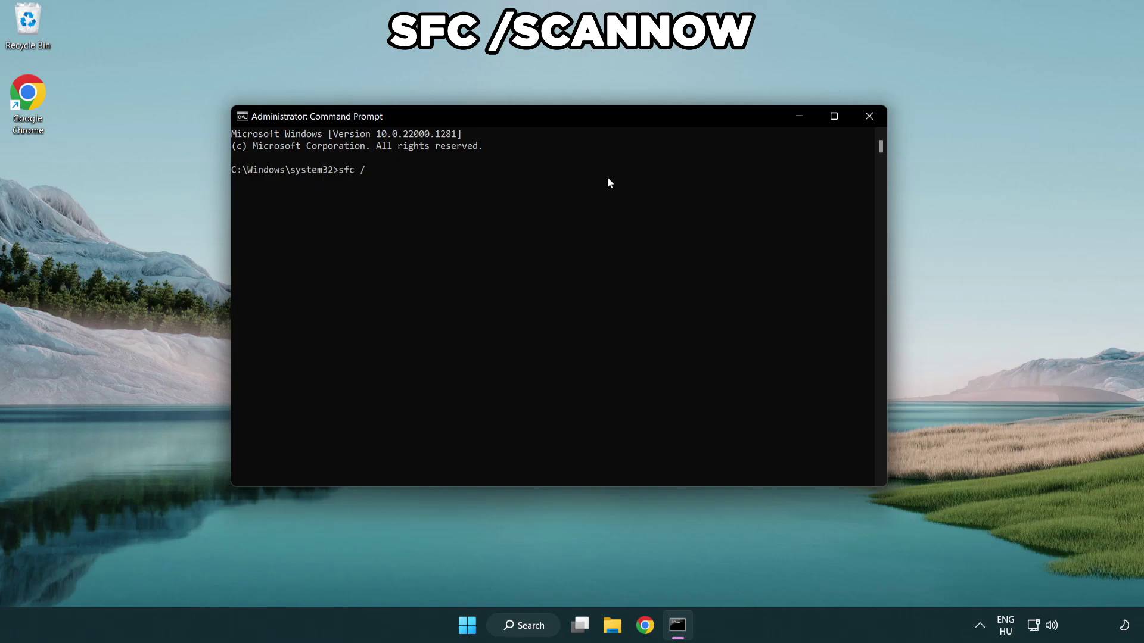
pyautogui.write('scannow')
pyautogui.press('Return')
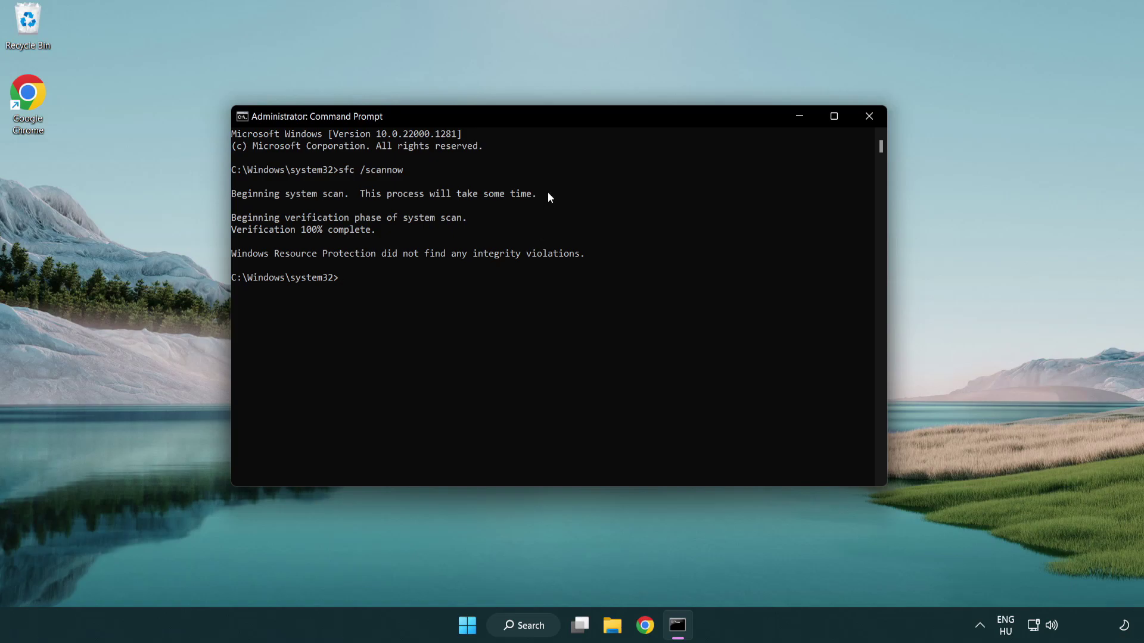
pyautogui.click(873, 120)
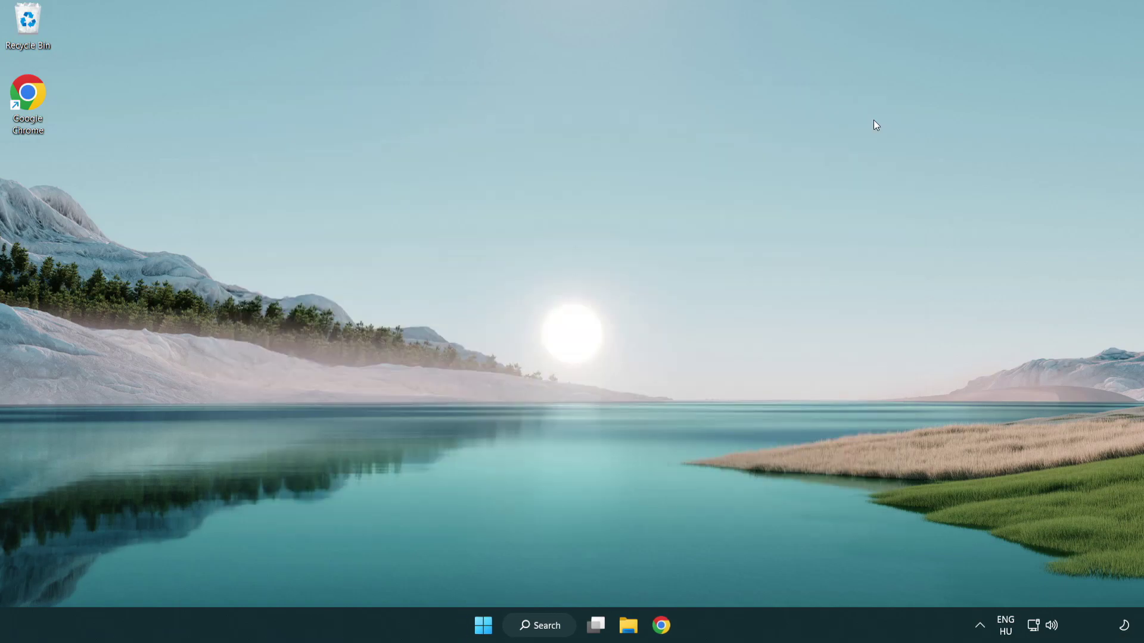
pyautogui.press('super')
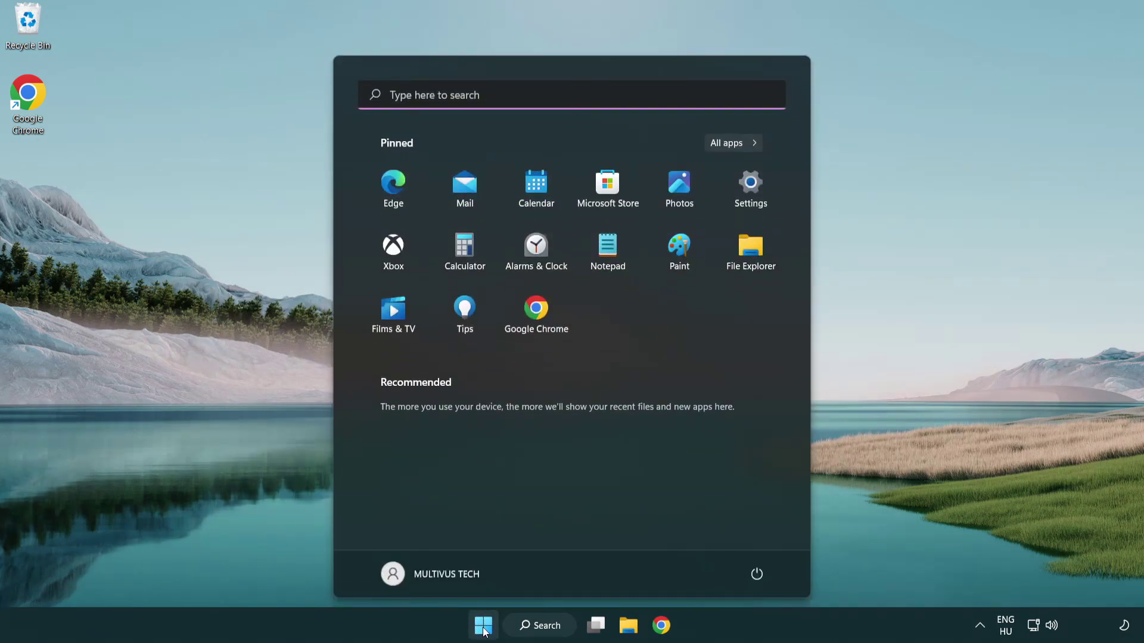
pyautogui.click(758, 572)
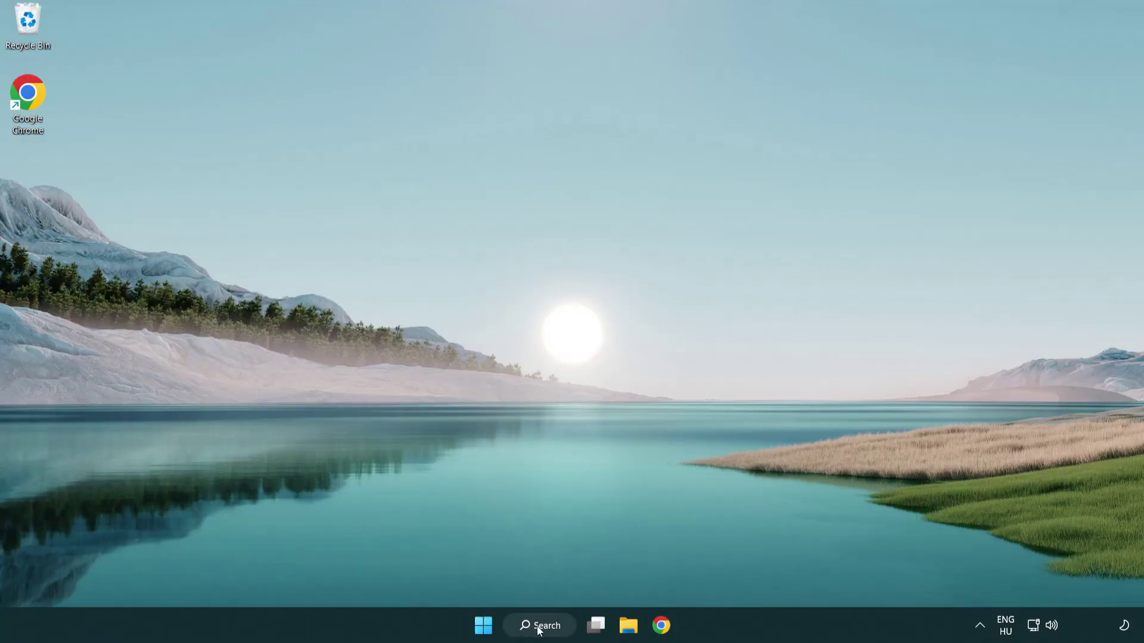
# Launch Windows Security and go to Virus & threat protection settings, scrolling down to Exclusions.
pyautogui.click(545, 633)
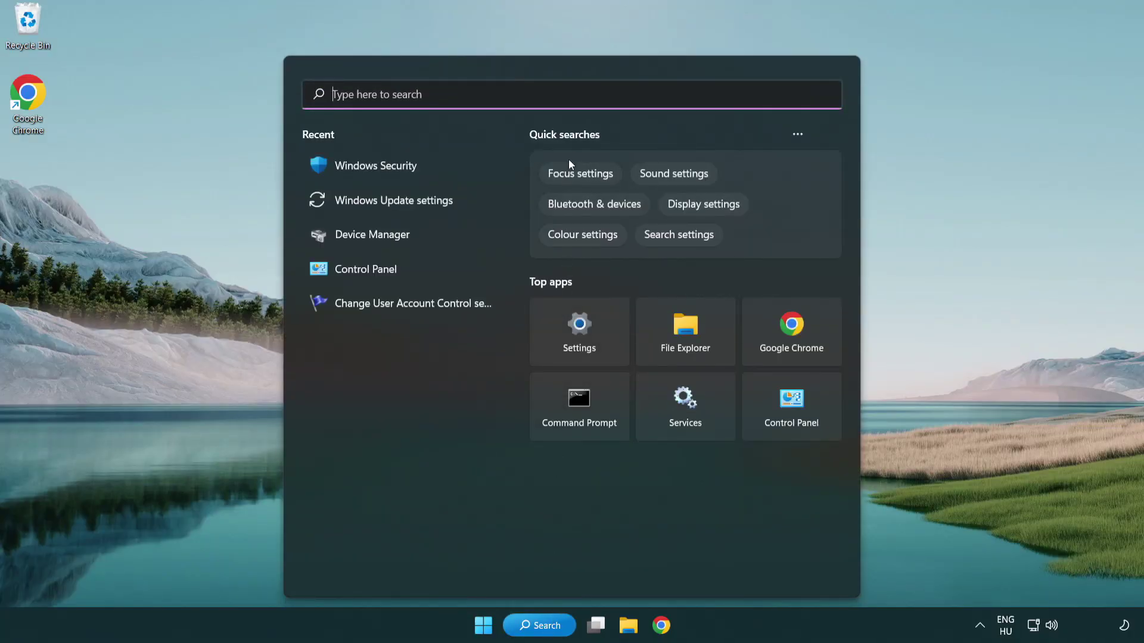
pyautogui.write('sec')
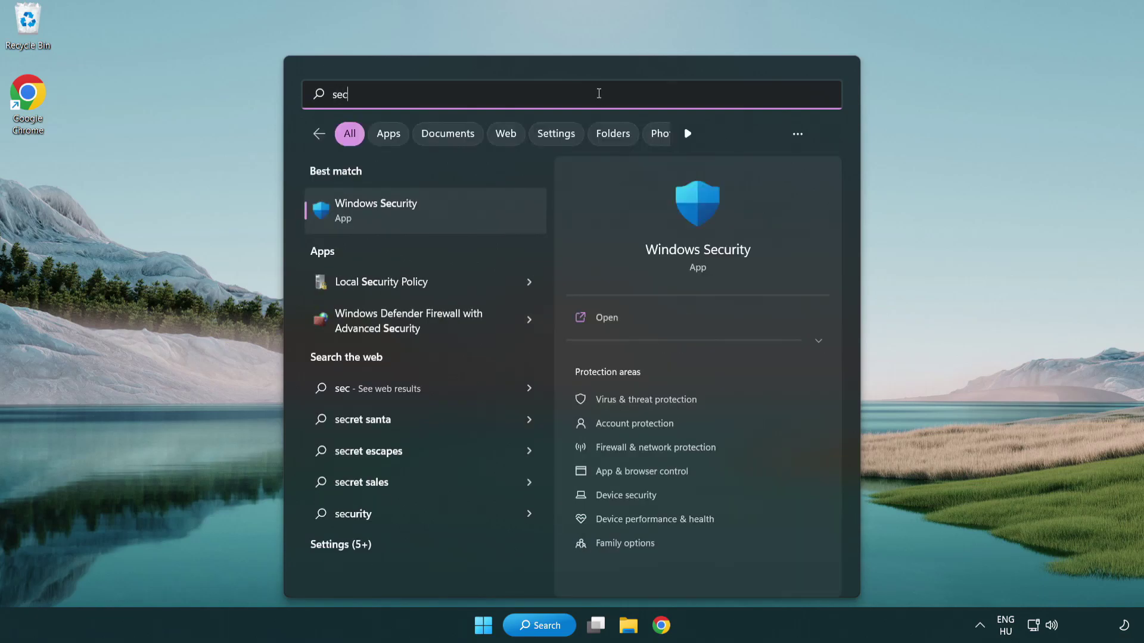
pyautogui.write('uri')
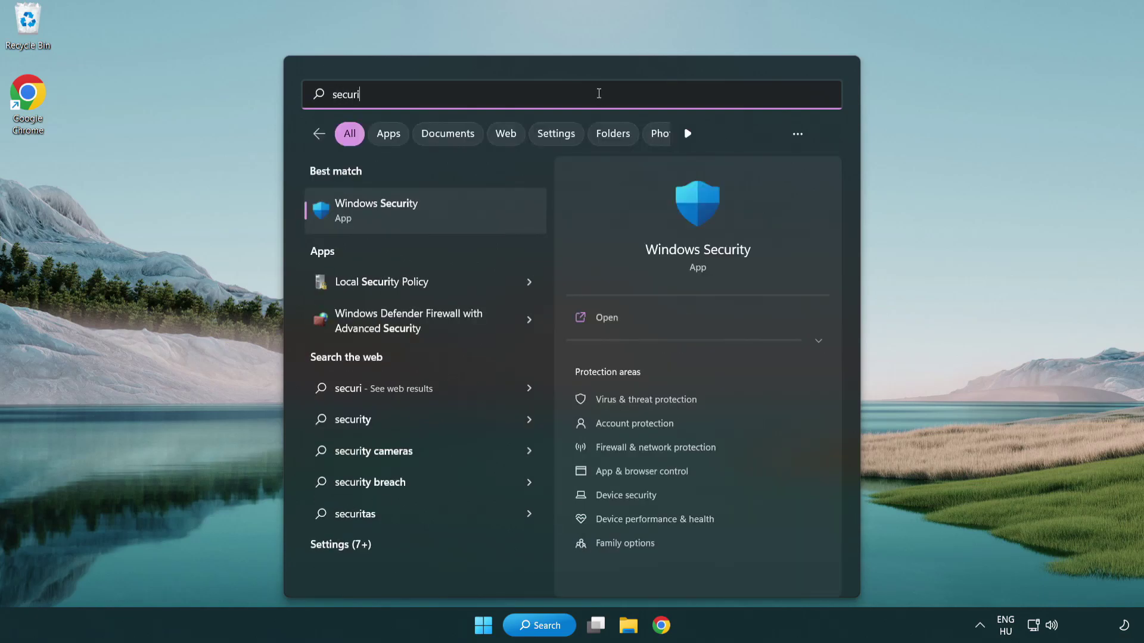
pyautogui.write('ty')
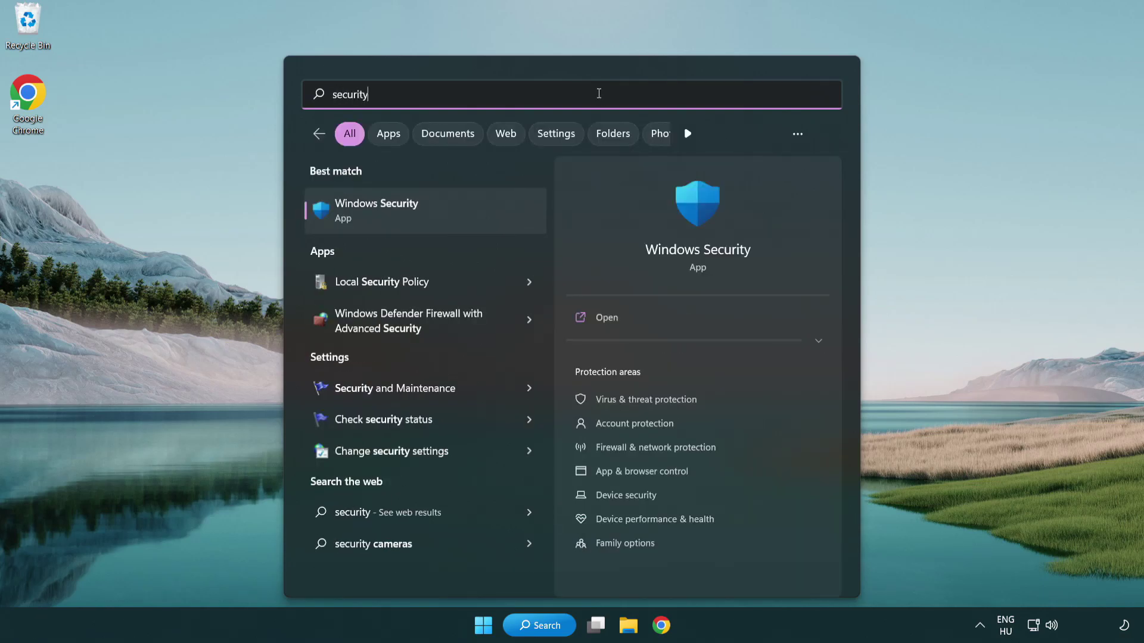
pyautogui.click(469, 216)
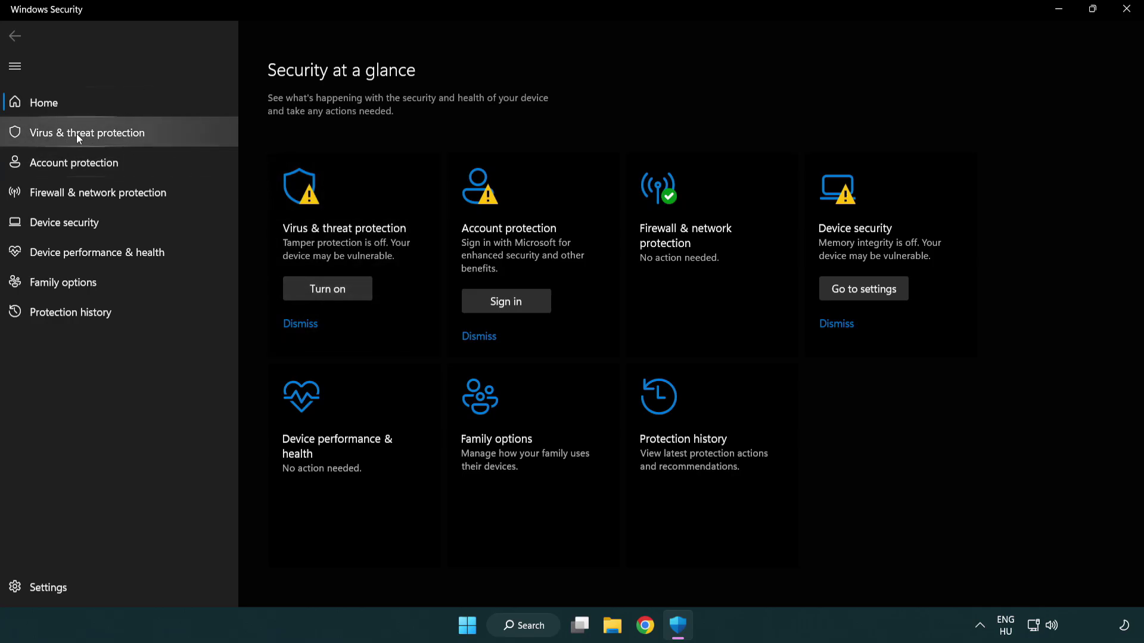
pyautogui.click(173, 137)
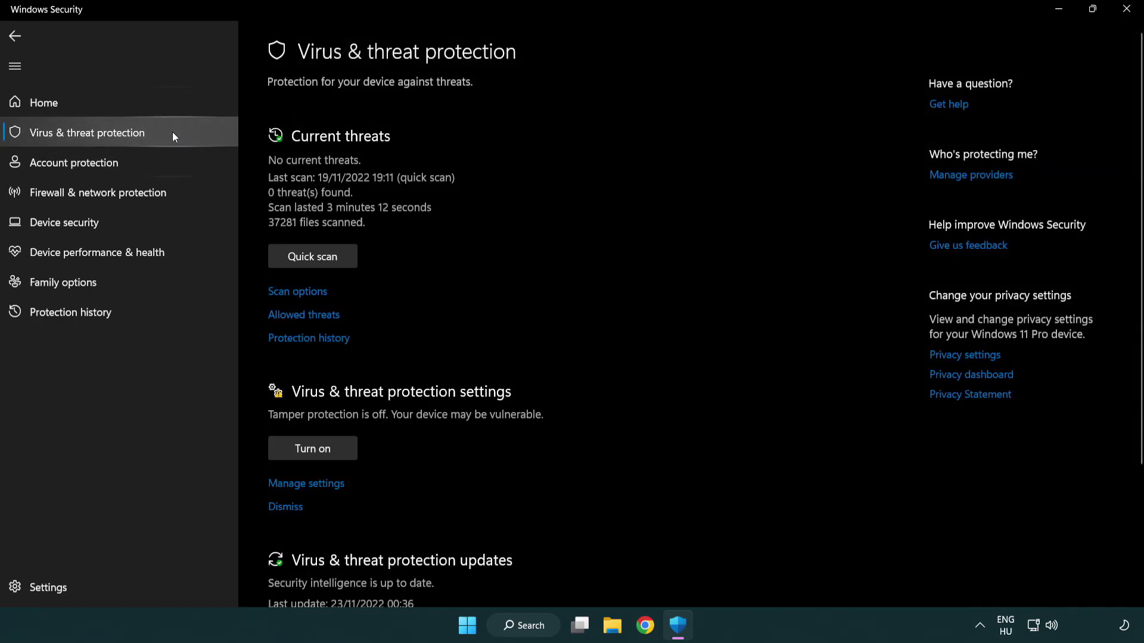
pyautogui.scroll(-2, 298, 239)
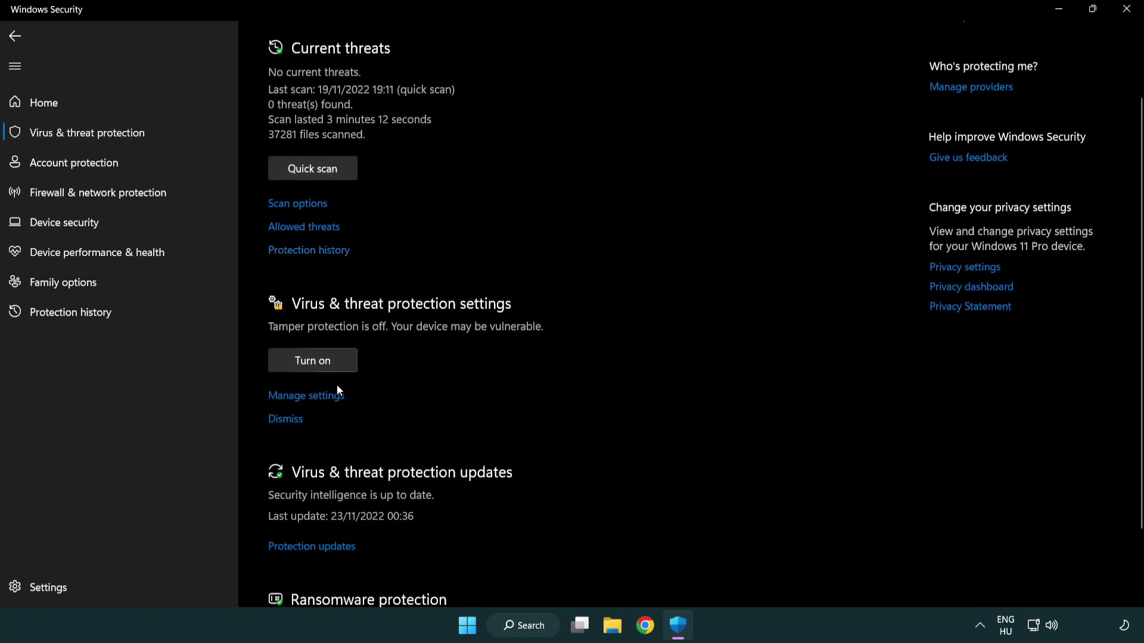
pyautogui.click(304, 398)
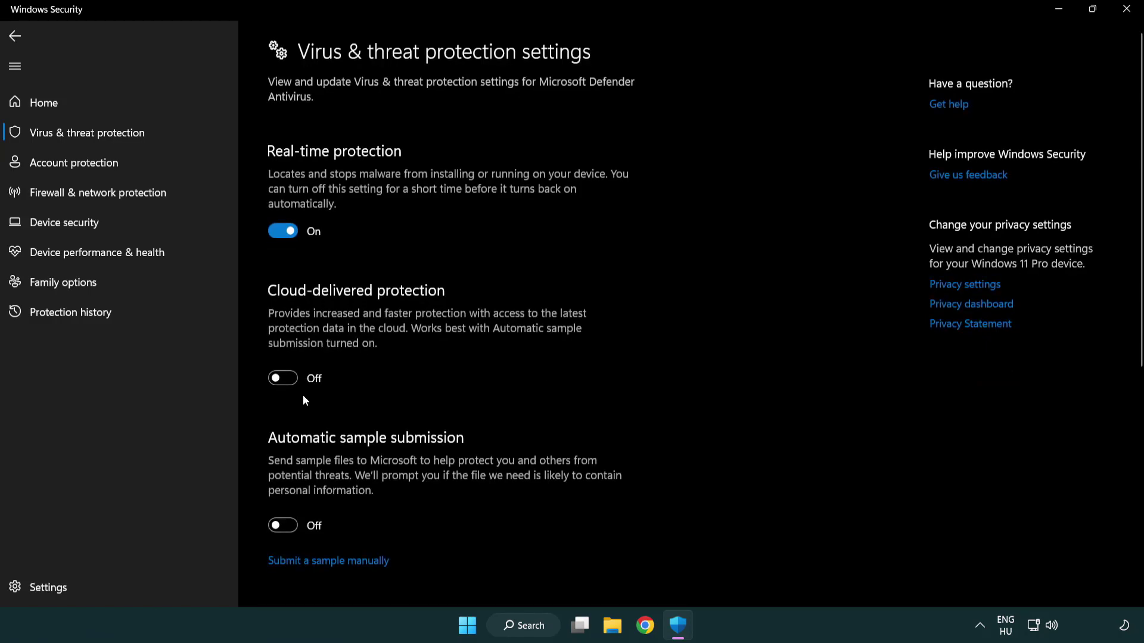
pyautogui.scroll(-6, 305, 401)
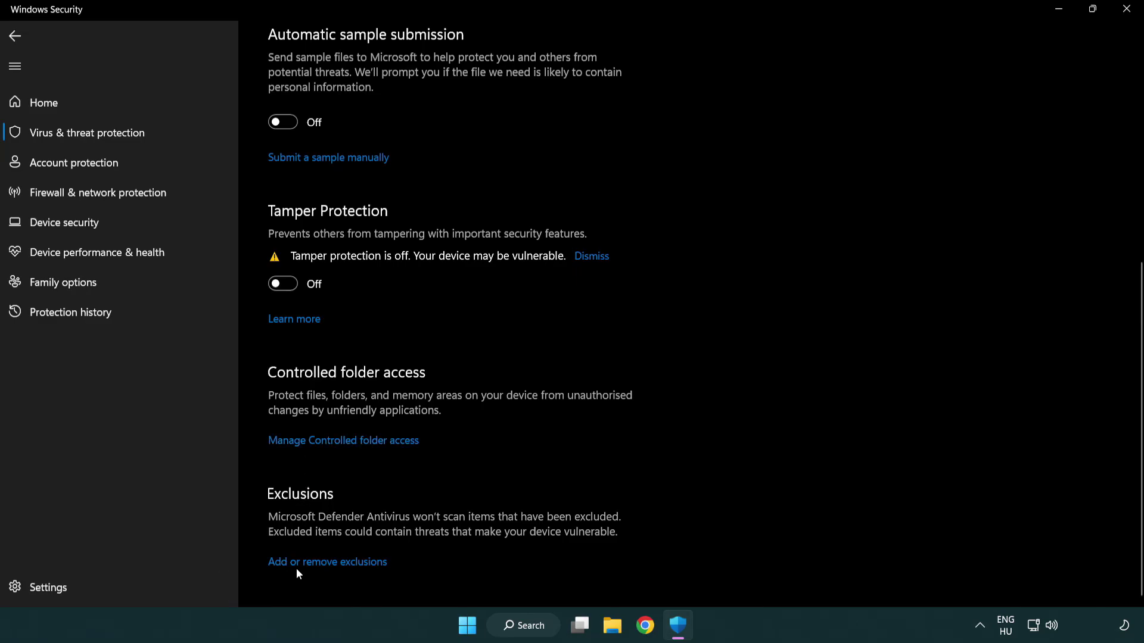
# Under Add or remove exclusions, start adding a File exclusion.
pyautogui.click(331, 566)
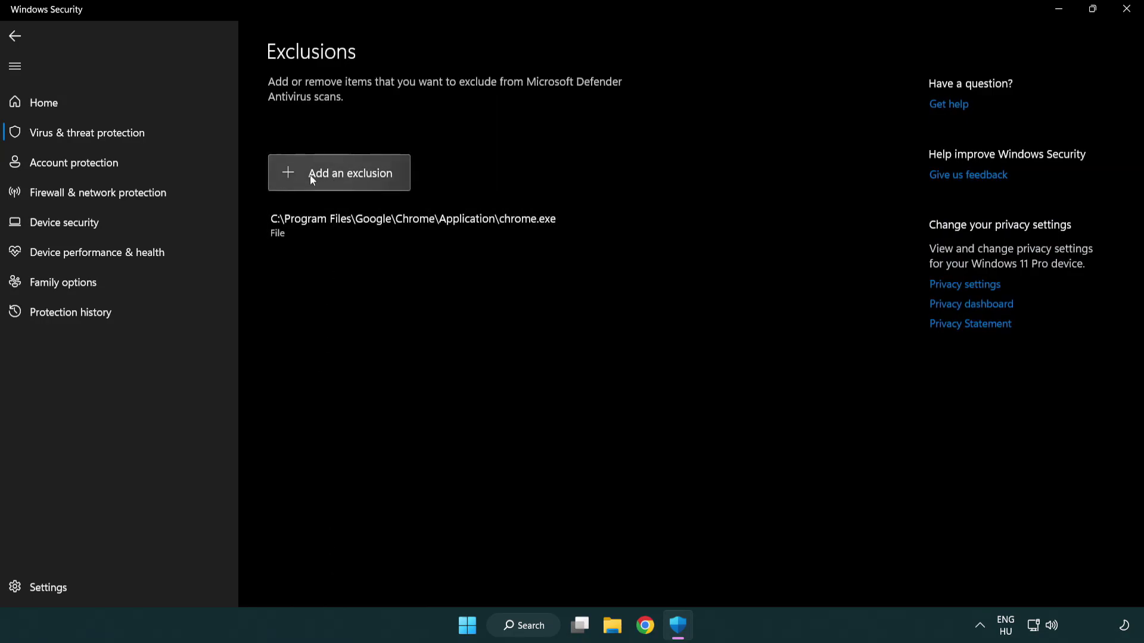
pyautogui.click(344, 179)
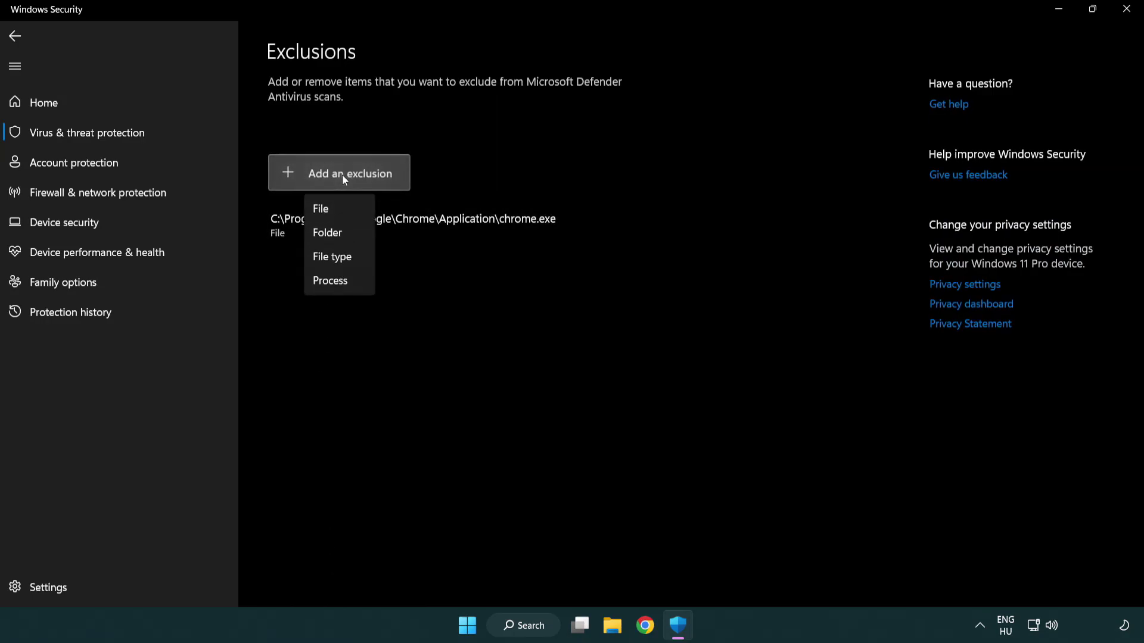
pyautogui.click(345, 210)
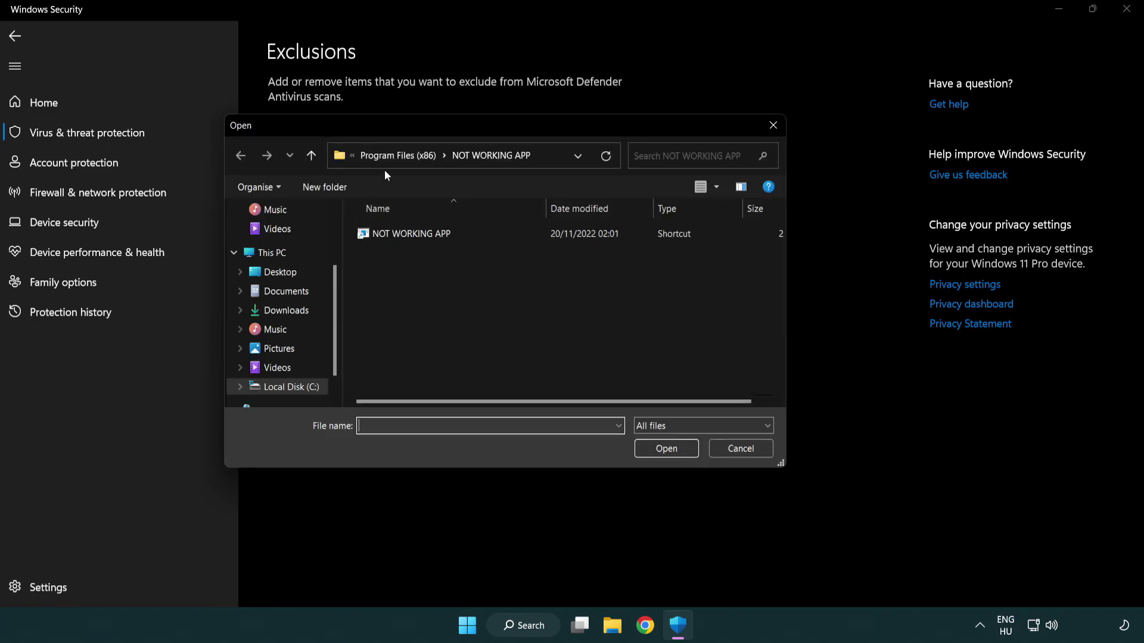
# Browse to C:\Program Files (x86)\NOT WORKING APP and pick its shortcut as the excluded file.
pyautogui.click(387, 159)
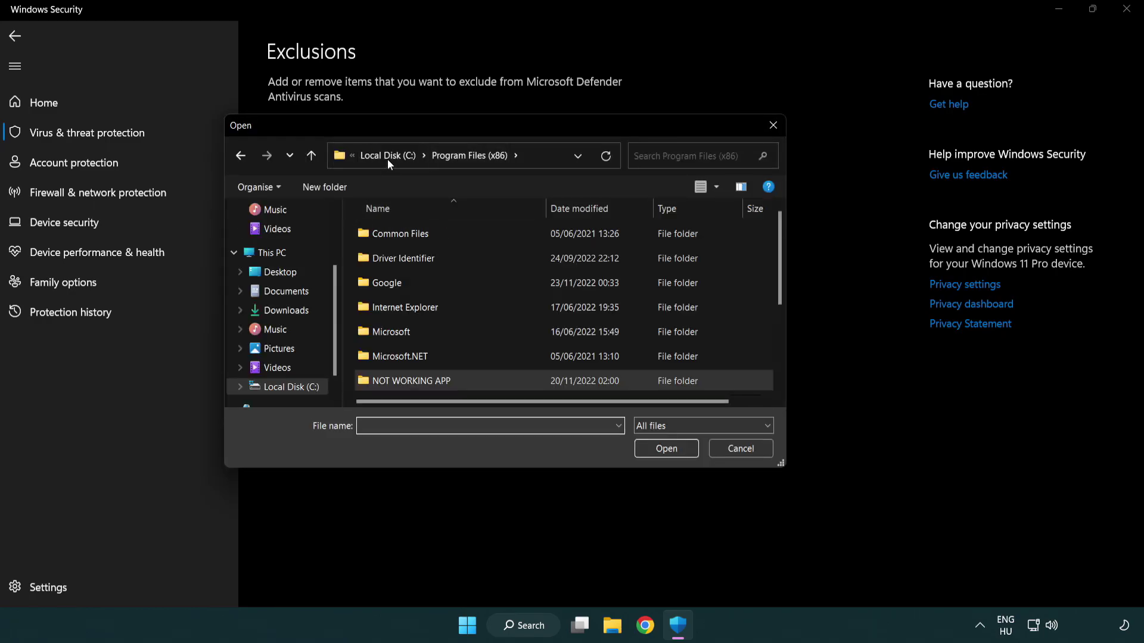
pyautogui.click(390, 158)
pyautogui.click(384, 158)
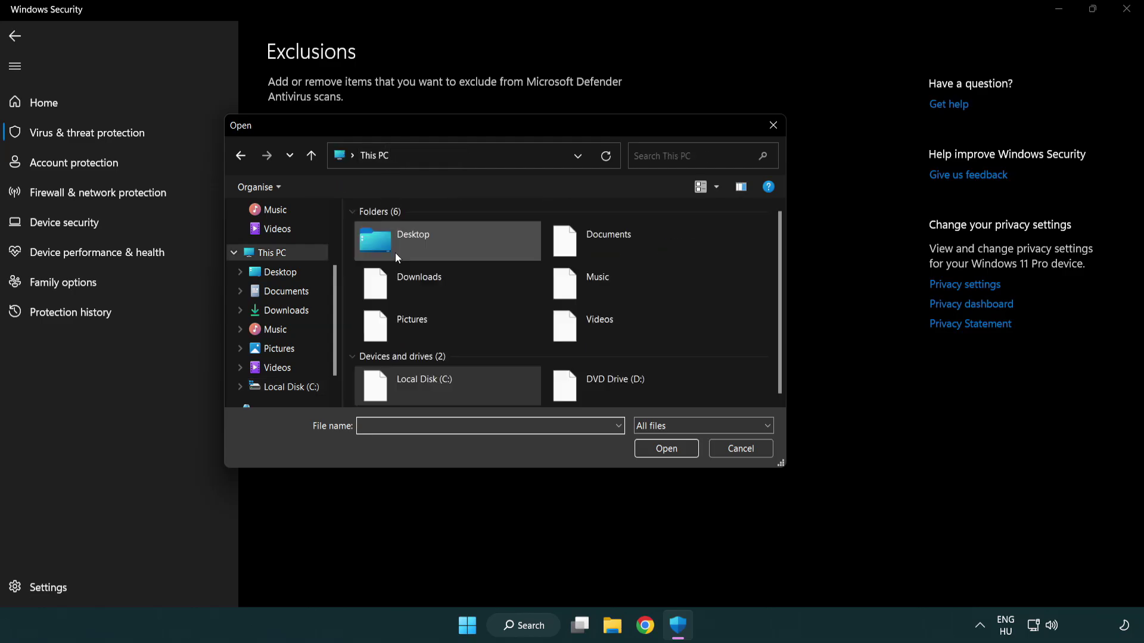
pyautogui.doubleClick(417, 390)
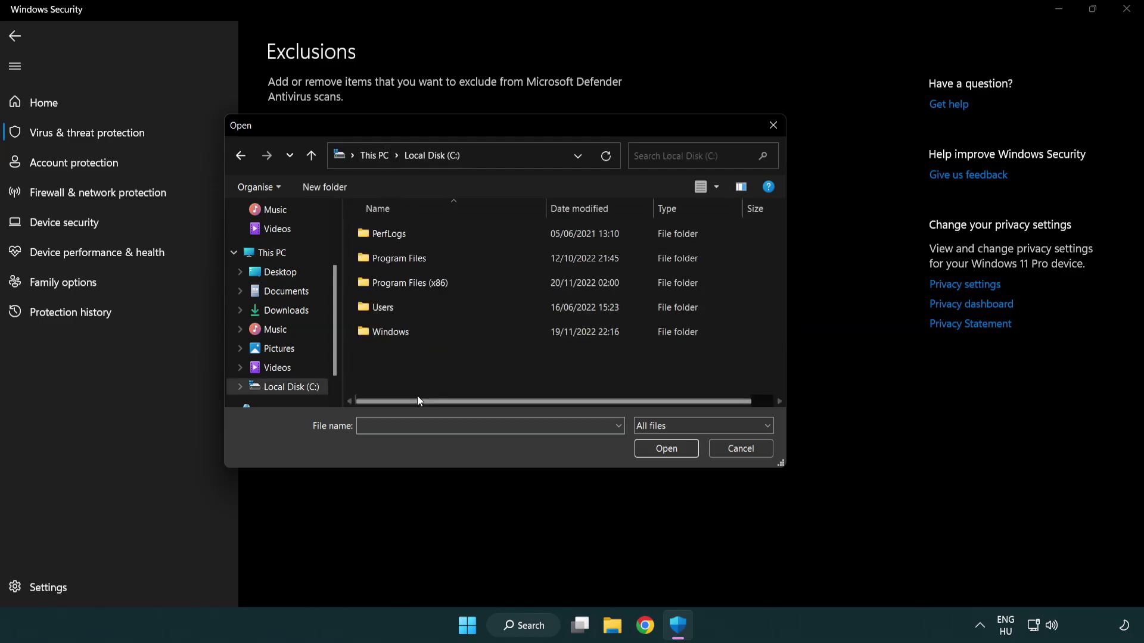
pyautogui.doubleClick(418, 286)
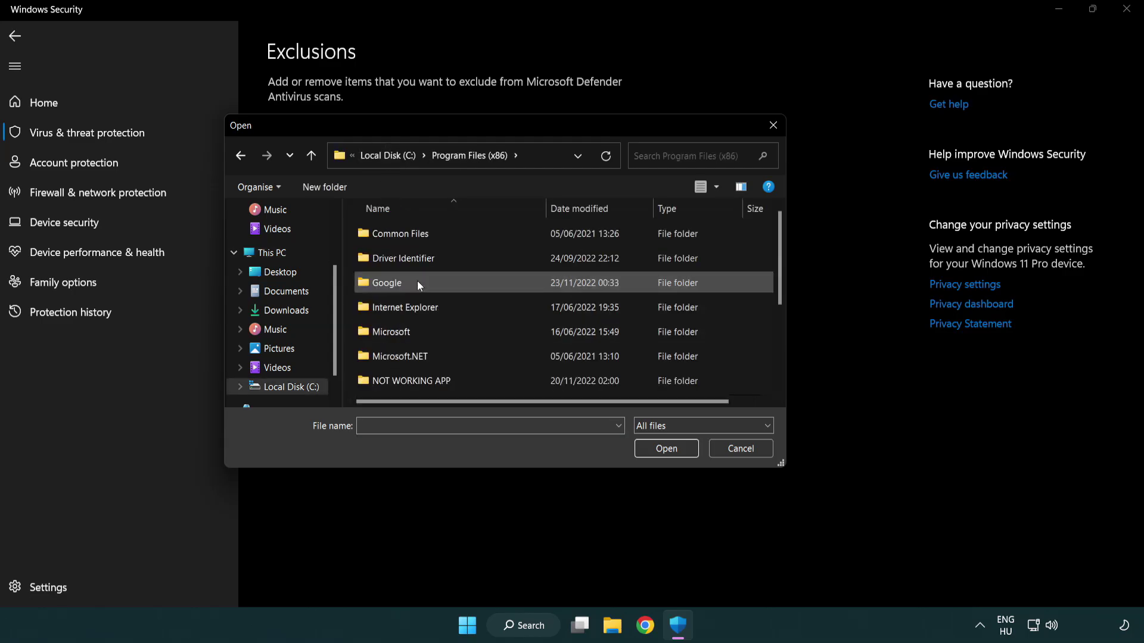
pyautogui.doubleClick(427, 382)
pyautogui.click(403, 232)
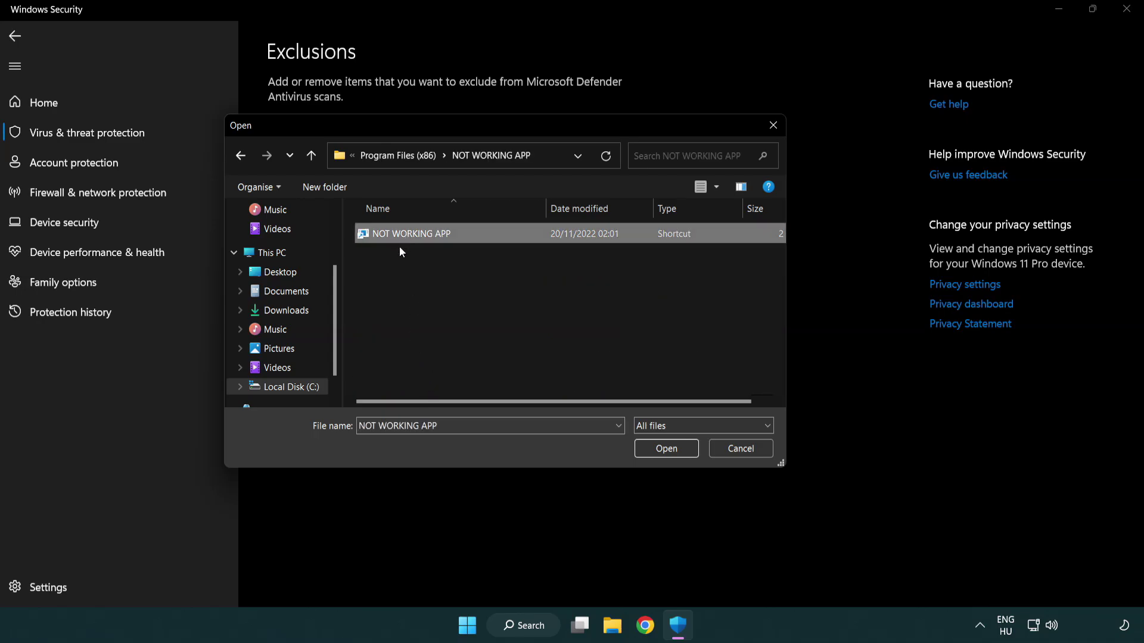
pyautogui.click(663, 453)
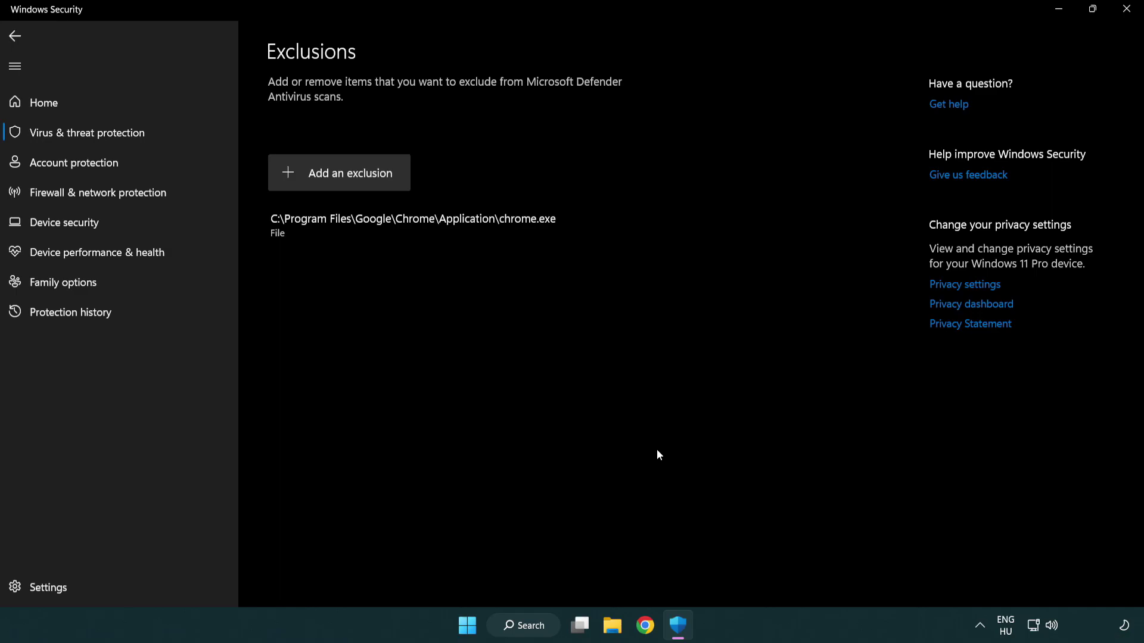
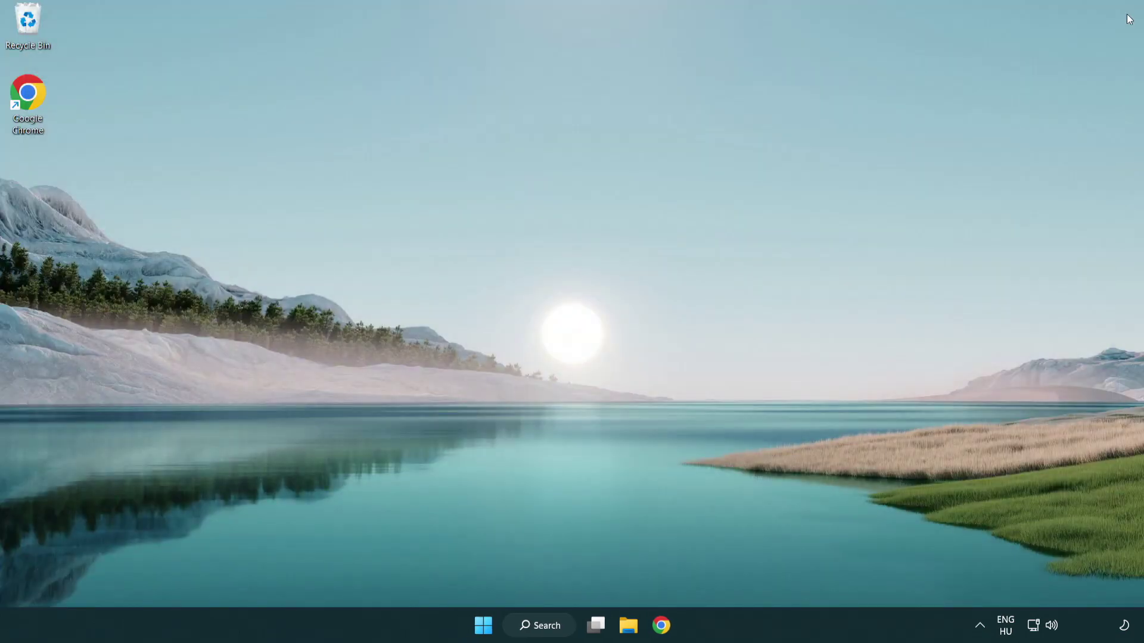
# From the Start menu, bring up the power menu listing Sleep, Shut down and Restart.
pyautogui.click(483, 625)
pyautogui.click(758, 573)
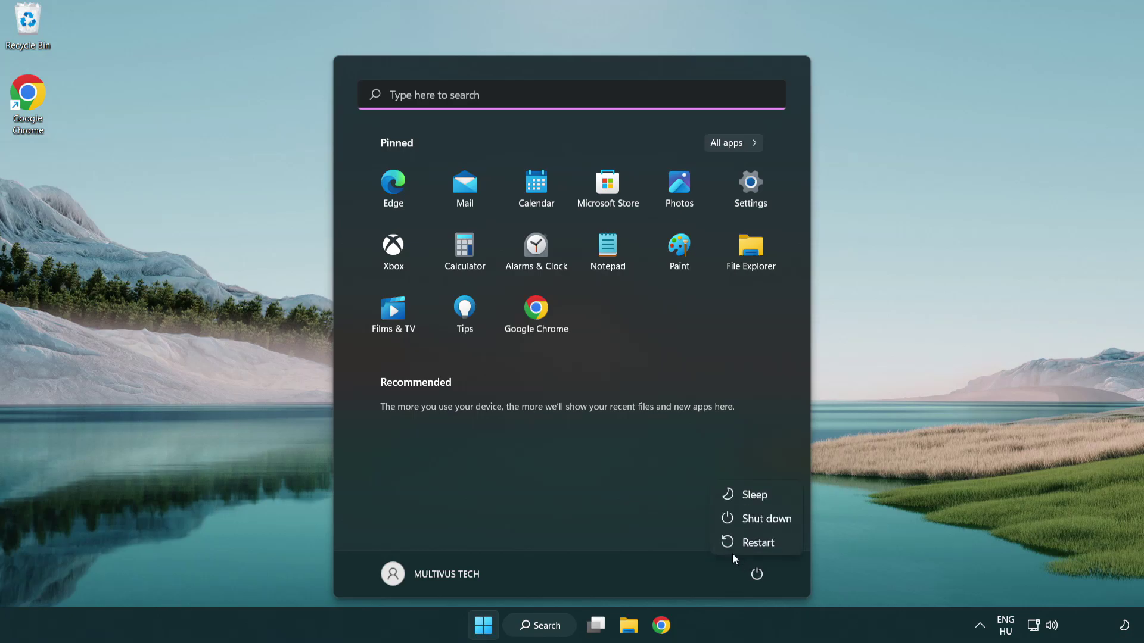